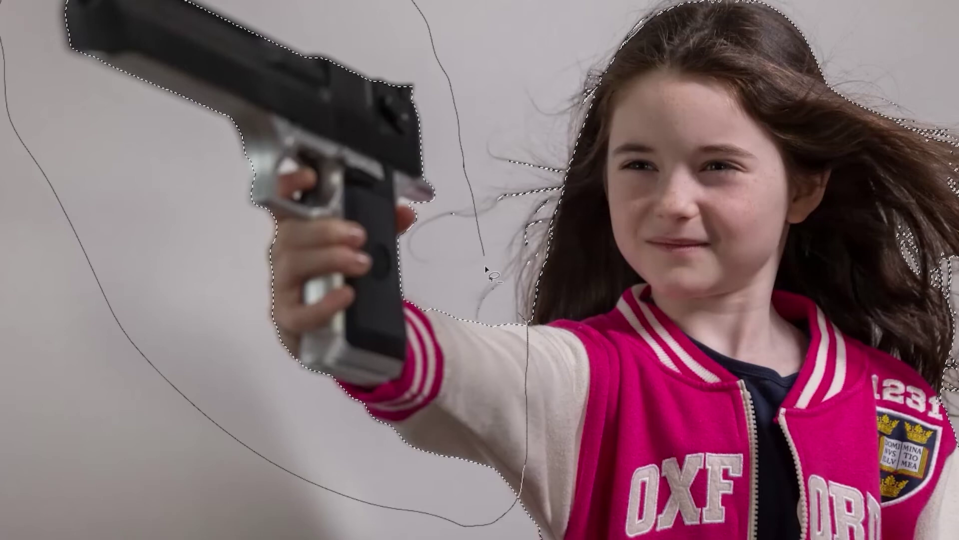
Lasso around the outstretched arm and gun and refine the girl's selection along her flyaway hair.
left_click_drag(552, 231, 598, 70)
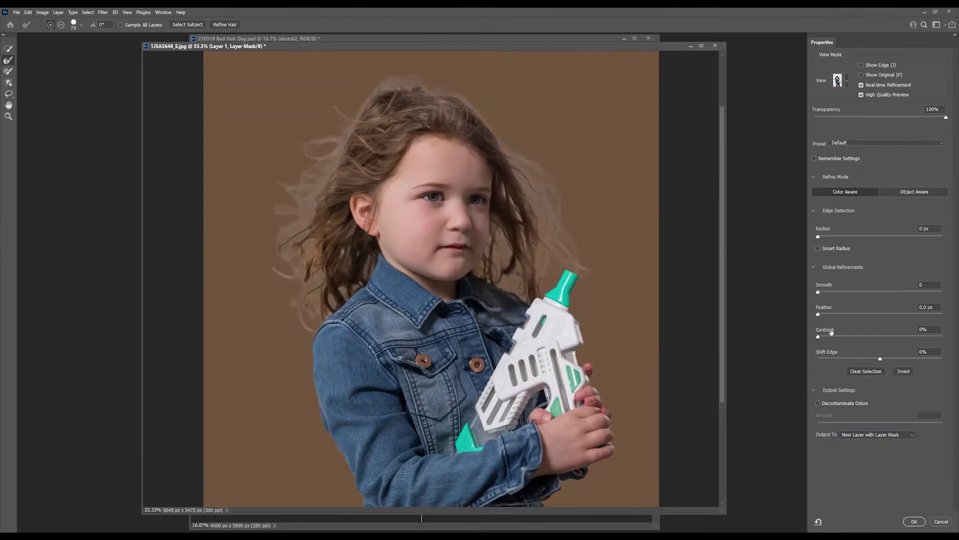
Output the refined cut-out to a new layer with layer mask and clean up the mask edge along the toy gun.
left_click(914, 521)
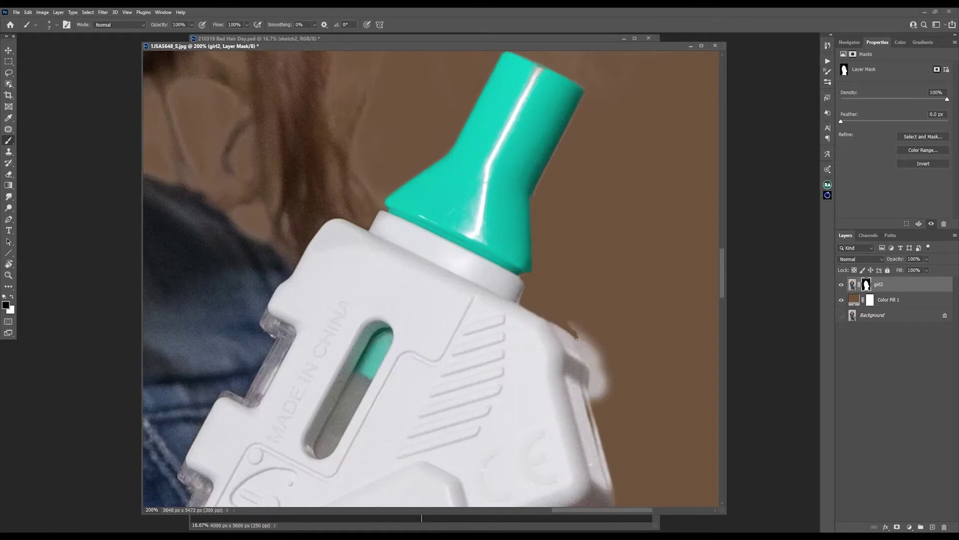
left_click_drag(578, 340, 605, 400)
scroll(548, 315, "down", 5)
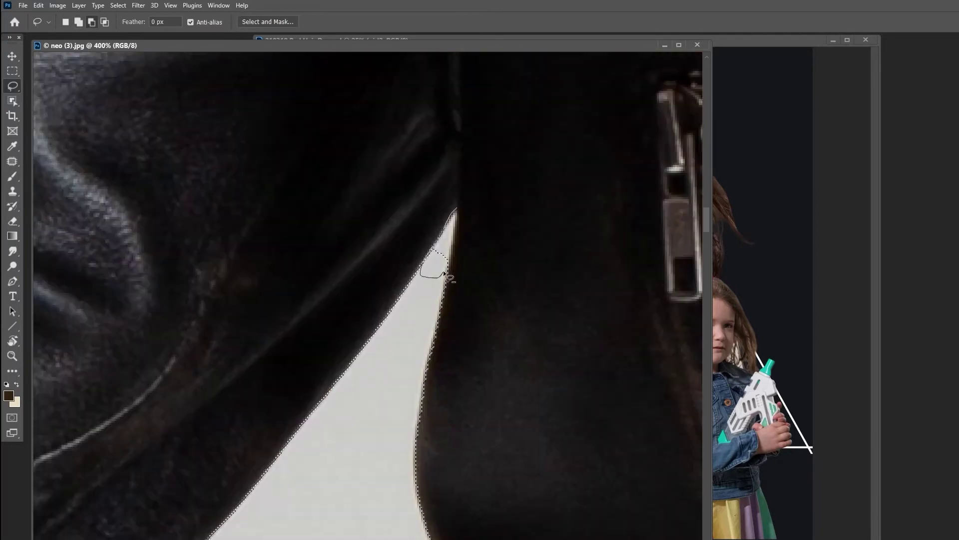
Subtract the light gap between the black leather garments from the figure's selection with the Lasso tool.
left_click_drag(357, 406, 370, 383)
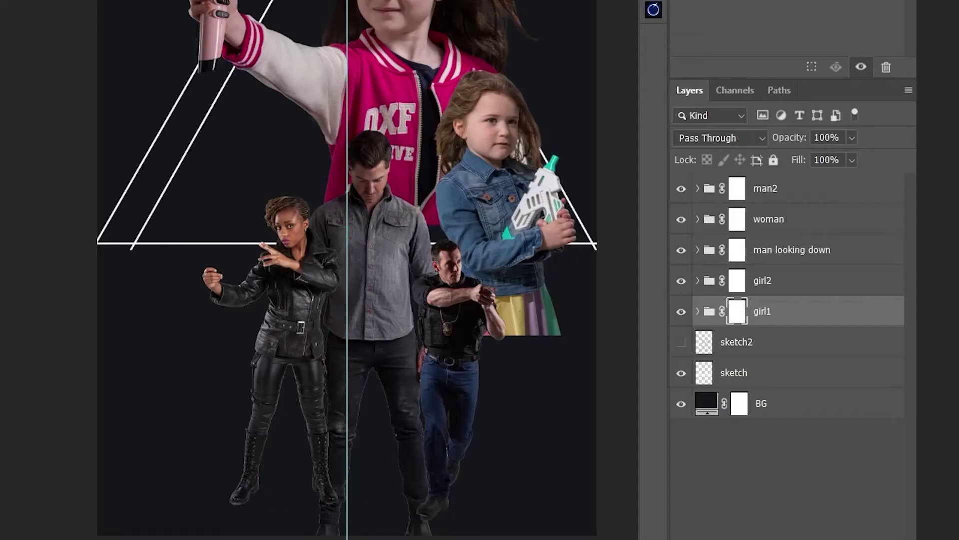
Fade out the lower bodies with gradients on the girl1, girl2, man looking down, woman and man2 group masks.
left_click_drag(442, 220, 457, 204)
key("alt+bracketright")
left_click_drag(510, 260, 510, 309)
key("alt+bracketright")
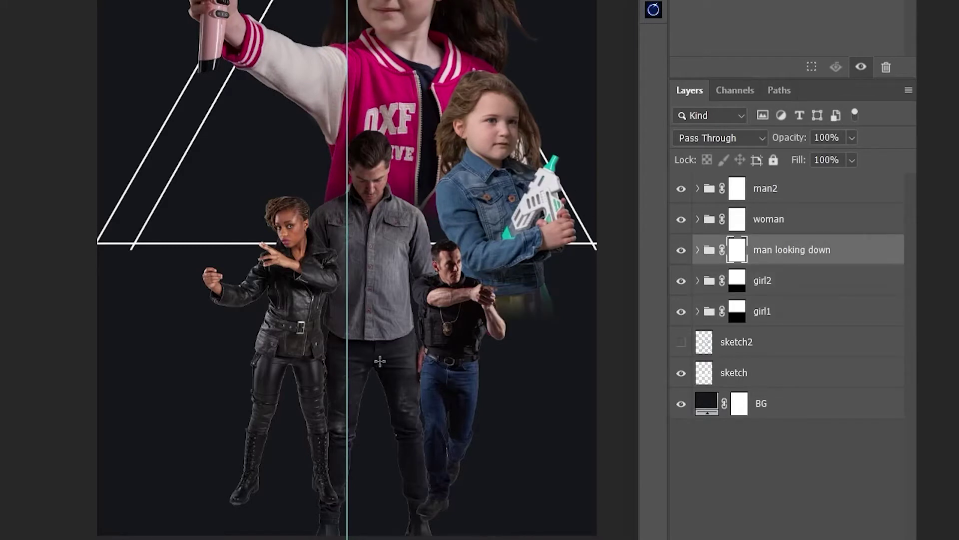
left_click_drag(380, 361, 381, 439)
left_click(759, 230)
left_click_drag(292, 334, 290, 400)
key("alt+bracketright")
left_click_drag(492, 395, 494, 434)
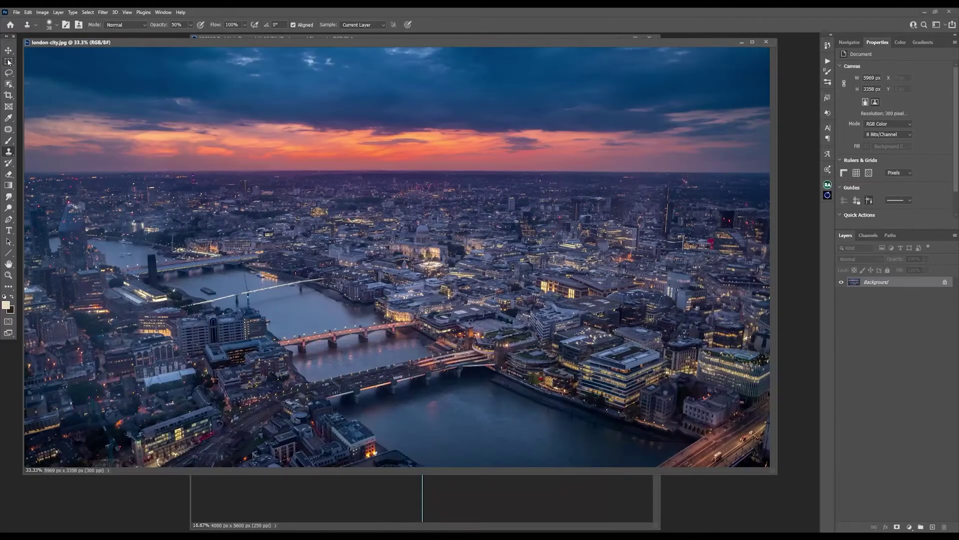
Bring the london-city image into the poster behind the figures and fade its upper and lower edges with mask gradients.
left_click(9, 50)
left_click_drag(561, 424, 553, 488)
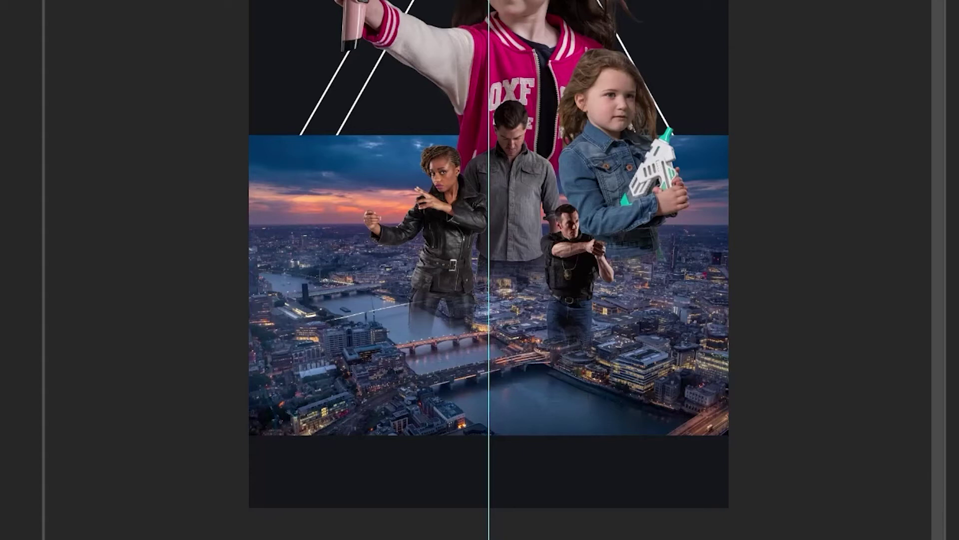
left_click_drag(388, 170, 388, 190)
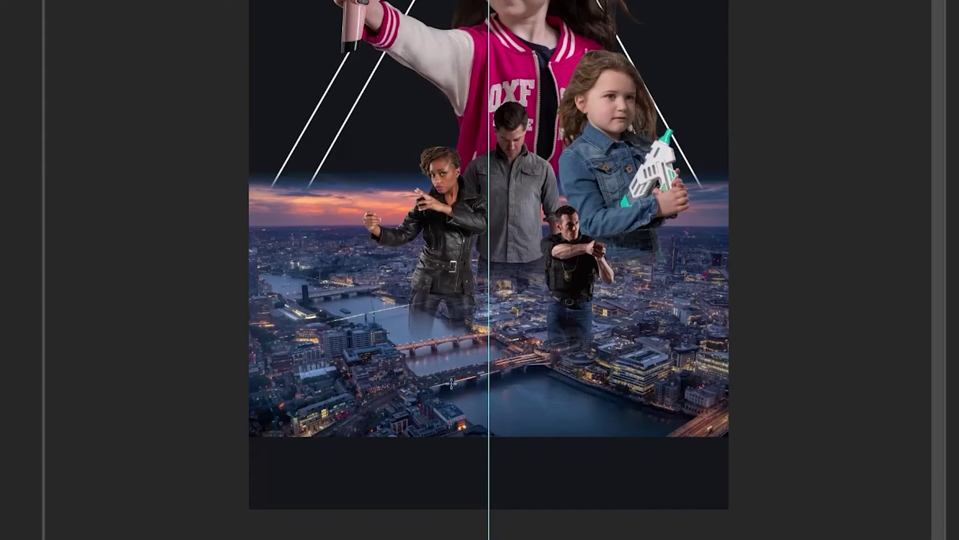
left_click_drag(413, 351, 443, 274)
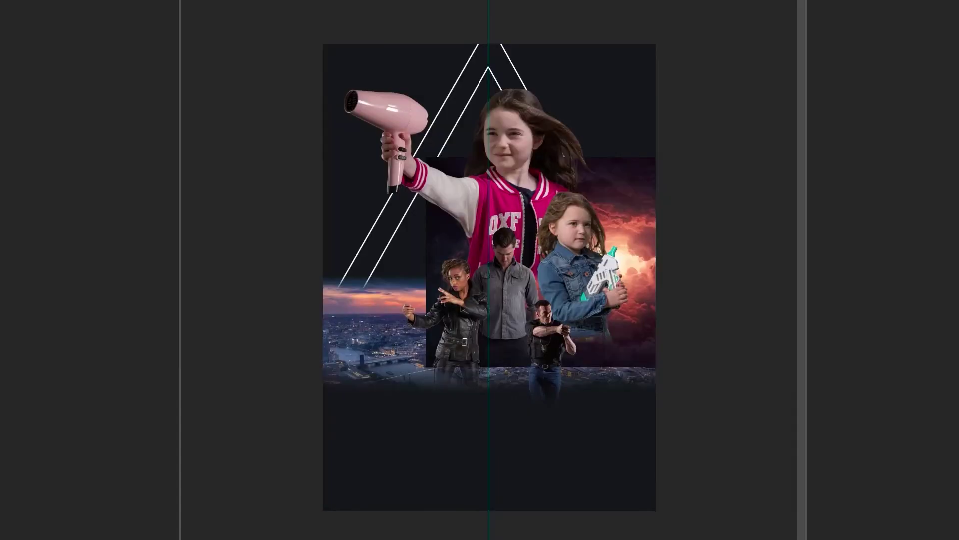
Scale the dramatic sky layer to about 228%, rotate it about -38° and position it across the poster behind the figures.
key("ctrl+t")
left_click_drag(575, 210, 675, 208)
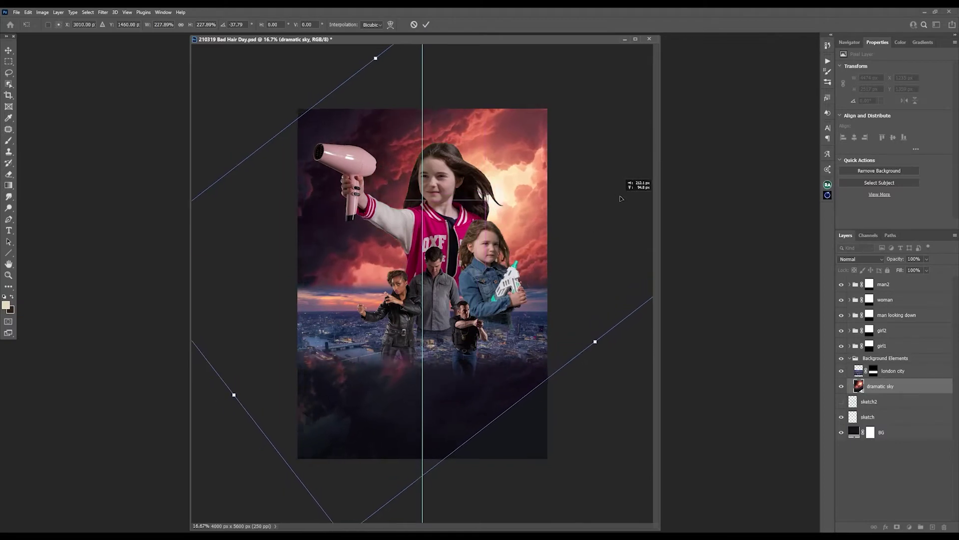
key("Return")
Move the sketch layer above the background elements and draw a blue triangle over its outer outline in the triangle group.
left_click(885, 418)
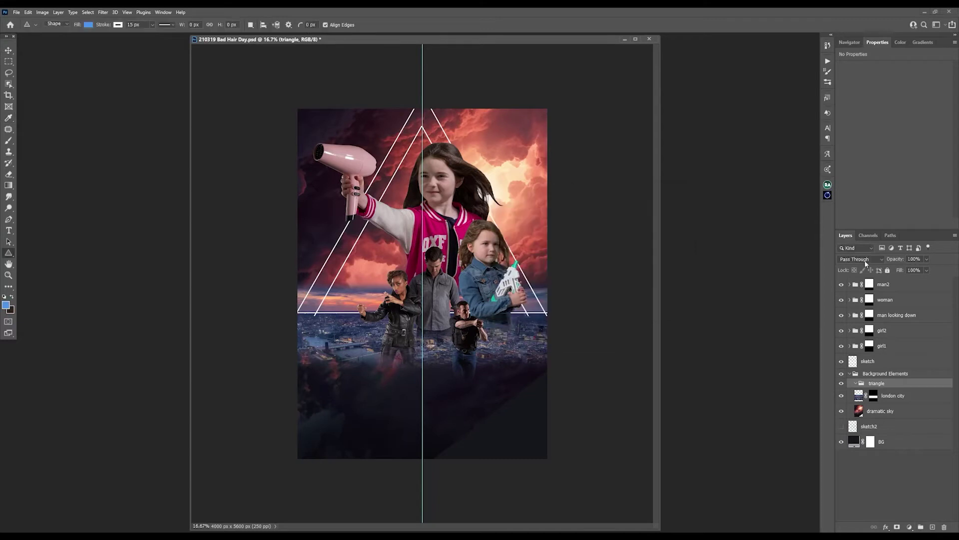
left_click_drag(270, 323, 270, 323)
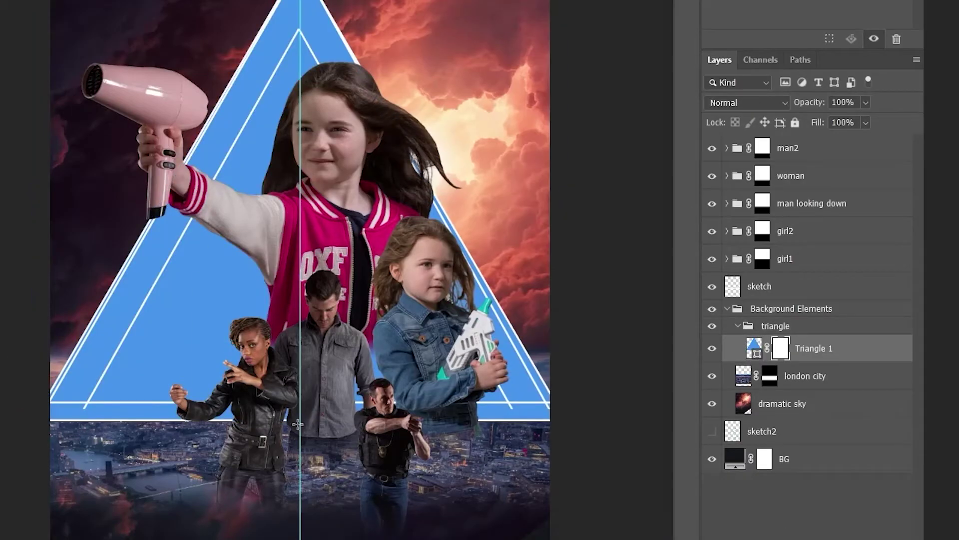
Set the triangle's blend mode to Color, its opacity to 63% and its fill to cyan.
left_click(747, 102)
left_click(735, 496)
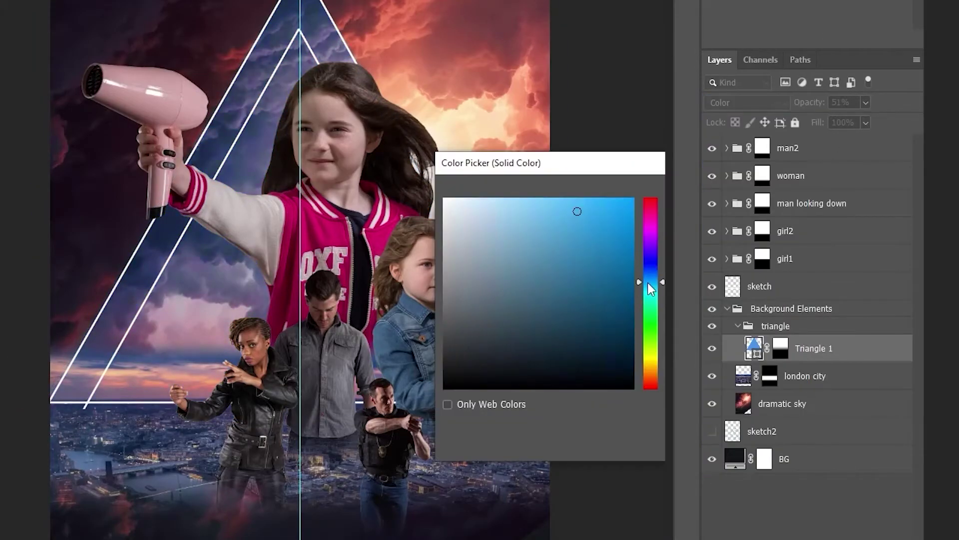
left_click(652, 285)
key("Return")
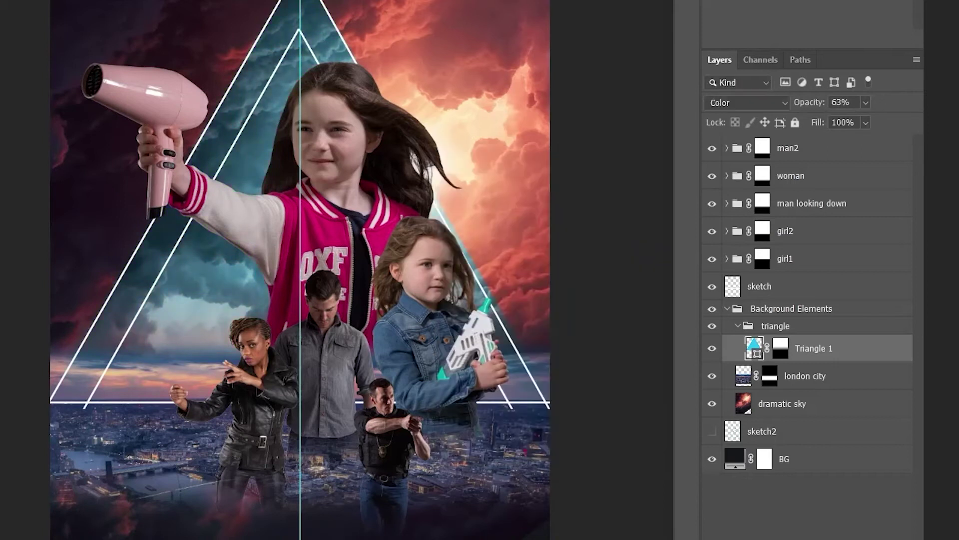
Mask away the dark side of the dramatic sky and place the stars image beneath it behind the hairdryer.
left_click(527, 85)
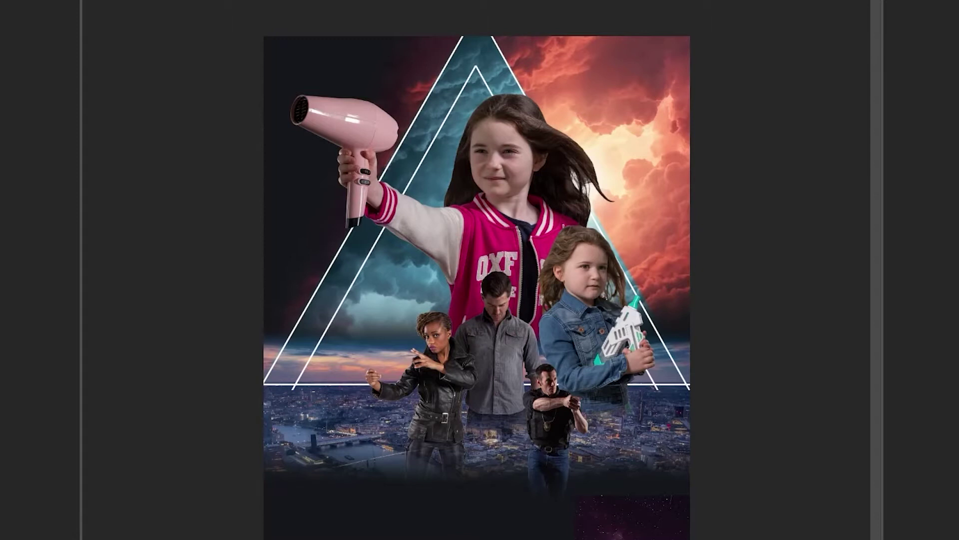
left_click_drag(630, 517, 767, 386)
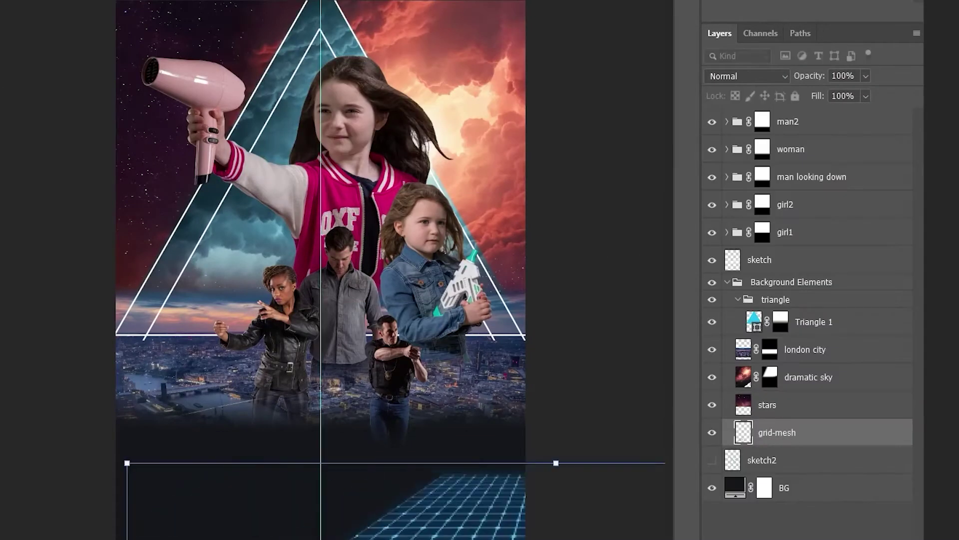
Scale and position the grid-mesh so the blue perspective grid fills the poster's foreground below the city.
left_click_drag(556, 463, 417, 411)
scroll(572, 318, "down", 2)
key("ctrl+plus")
left_click_drag(571, 318, 611, 338)
Create a smaller white outline triangle layer named triangle lines inside the cyan triangle and fade its base with a mask.
left_click(853, 326)
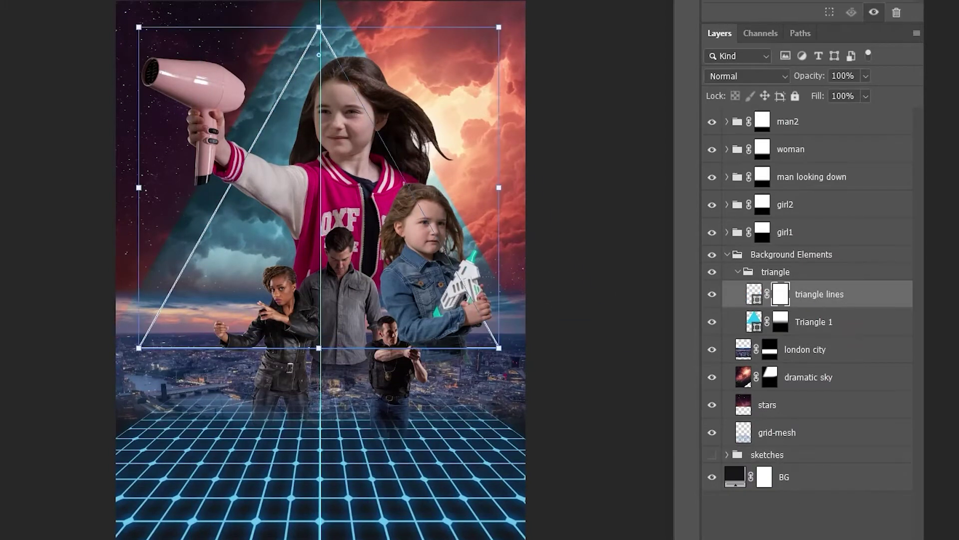
key("Return")
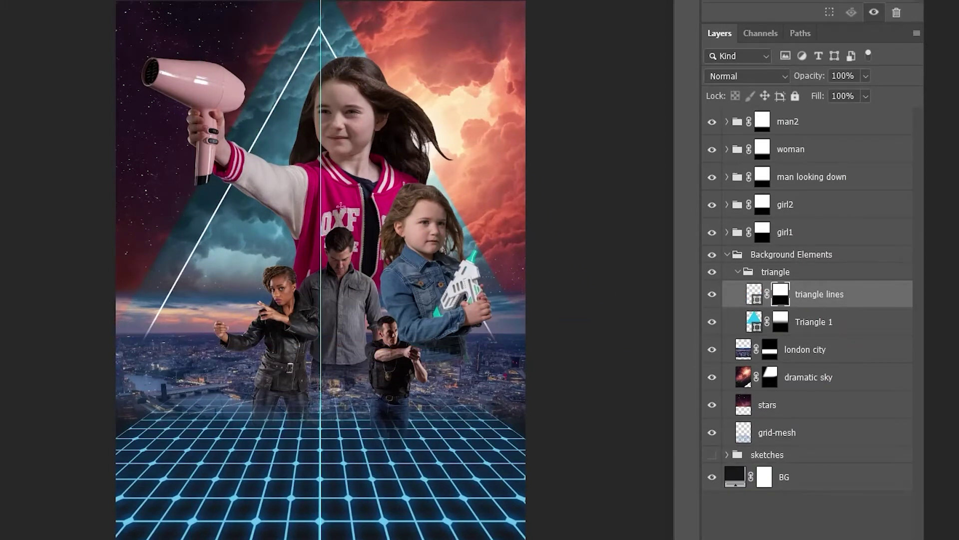
left_click(25, 140)
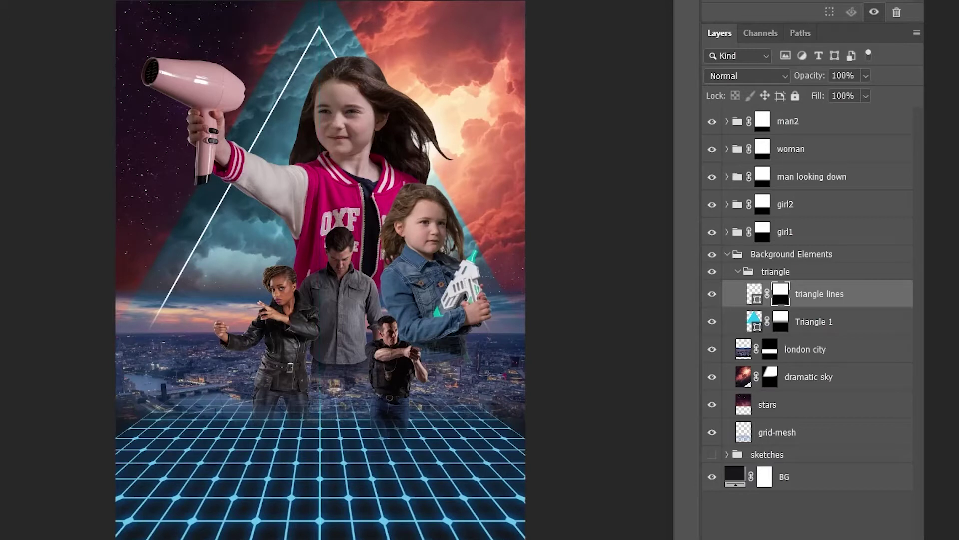
Add a mask to the grid-mesh layer and fade the grid's far edge into the city with a gradient.
left_click(764, 434)
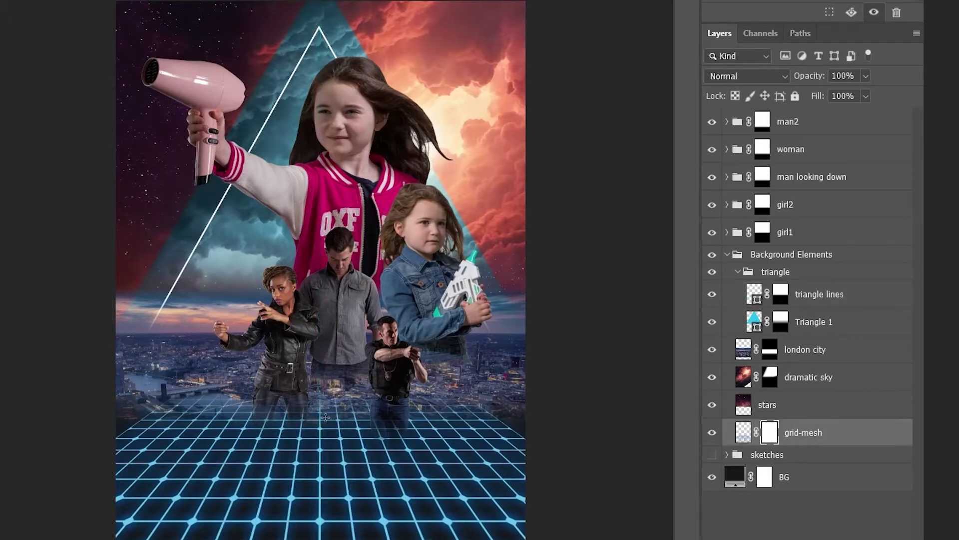
left_click_drag(326, 417, 374, 385)
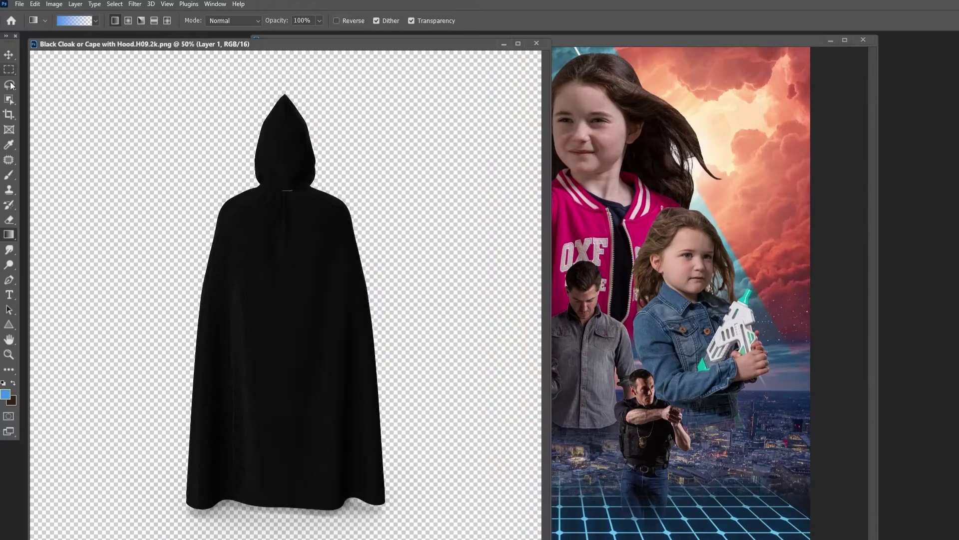
Smooth the black cloak's fabric with a Surface Blur of 26 pixels radius.
left_click(9, 85)
scroll(268, 172, "up", 5)
scroll(268, 171, "down", 2)
left_click(135, 4)
mouse_move(159, 4)
key("ctrl+alt+f")
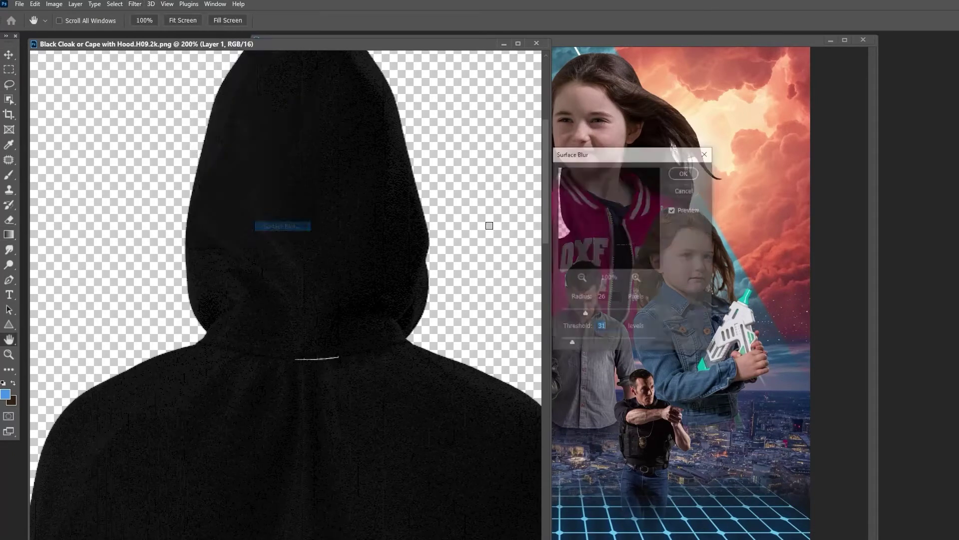
key("Return")
Lasso the cloak's hood and delete it, leaving only the cape below the collar.
mouse_move(483, 212)
left_mouse_down()
mouse_move(347, 146)
mouse_move(195, 465)
left_mouse_up()
key("Delete")
key("v")
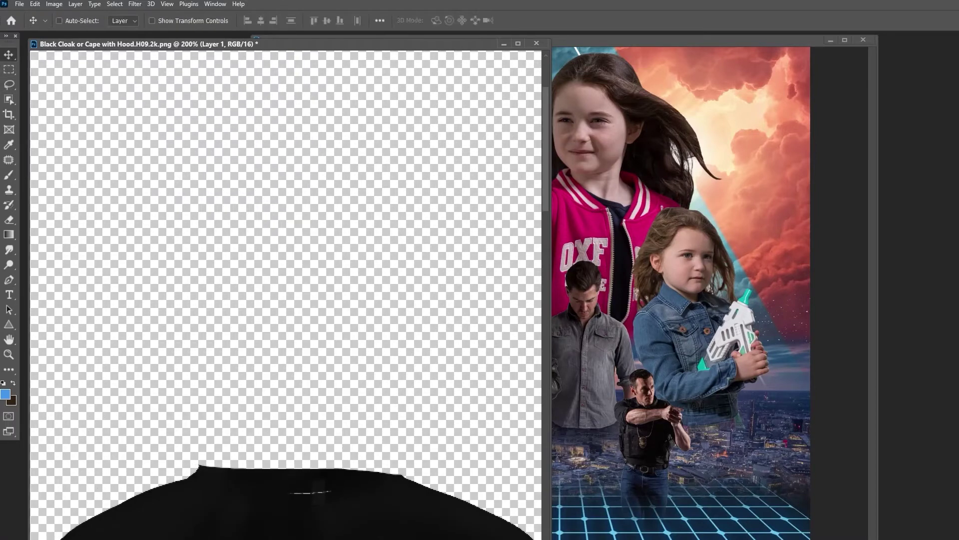
Close the cloak image and transform the cape in the poster to fit the shoulders of the man looking down.
key("ctrl+w")
key("Return")
left_click(35, 4)
left_click(50, 221)
left_click_drag(380, 476, 326, 475)
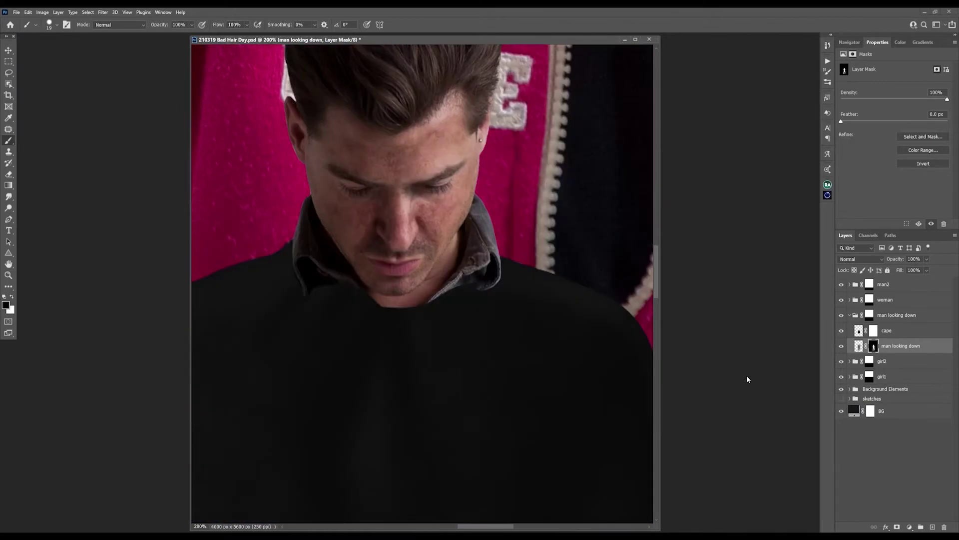
Select the cape layer and ready the dodge and burn toning tool for shading it.
left_click(858, 331)
key("o")
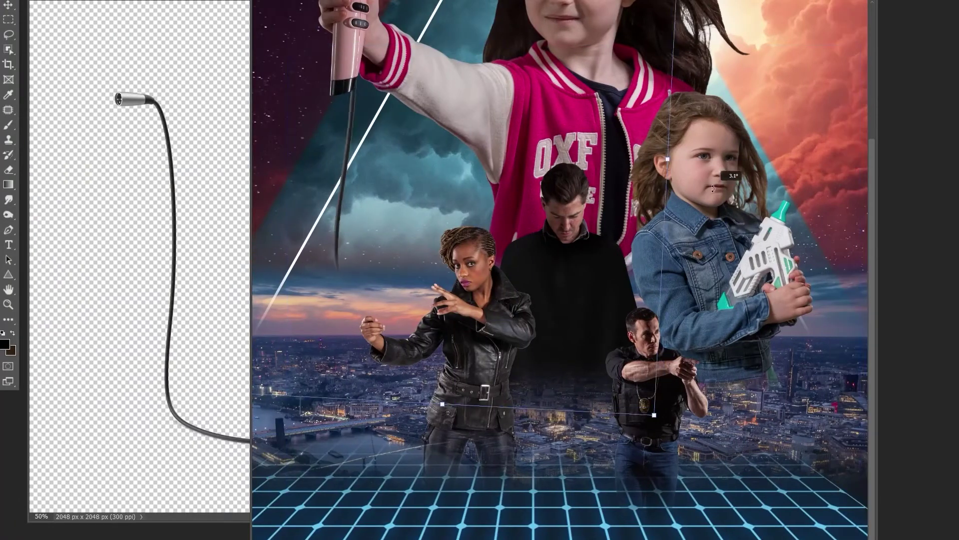
Rotate, scale and bend the cable so it hangs from the hairdryer handle and curves behind the woman.
left_click_drag(713, 188, 710, 184)
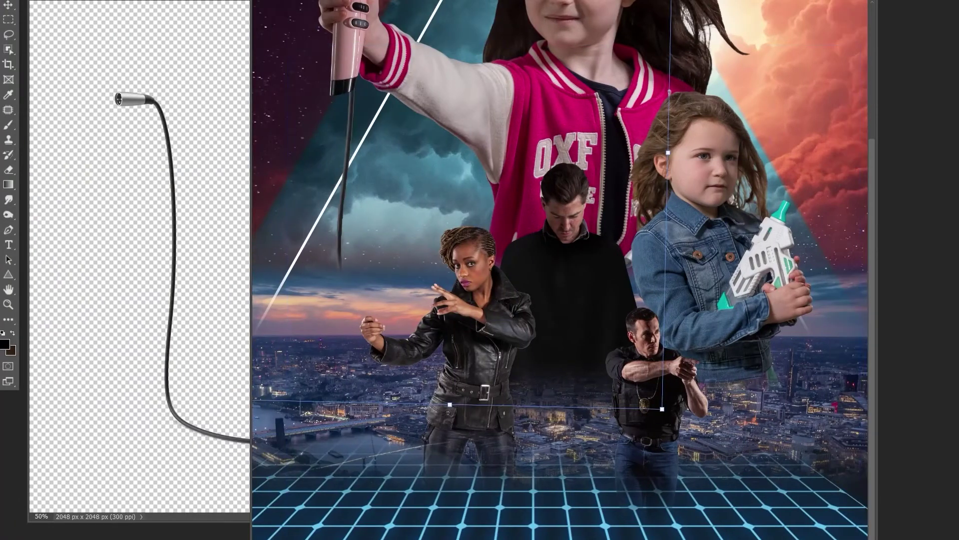
key("x")
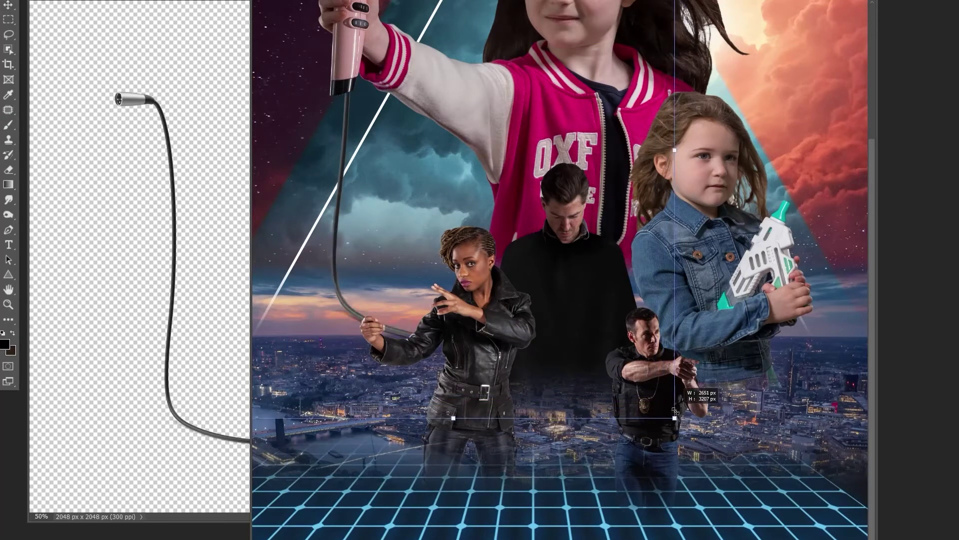
key("alt+e")
left_click(61, 156)
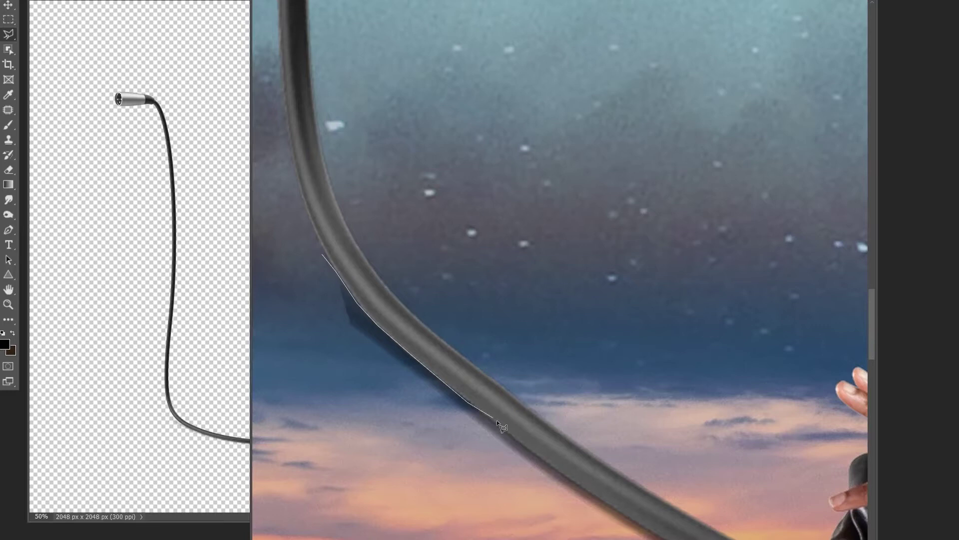
Select the stray dark area along the cable's lower edge with the Polygonal Lasso, delete it and deselect.
left_click(323, 253)
key("Delete")
key("ctrl+d")
key("e")
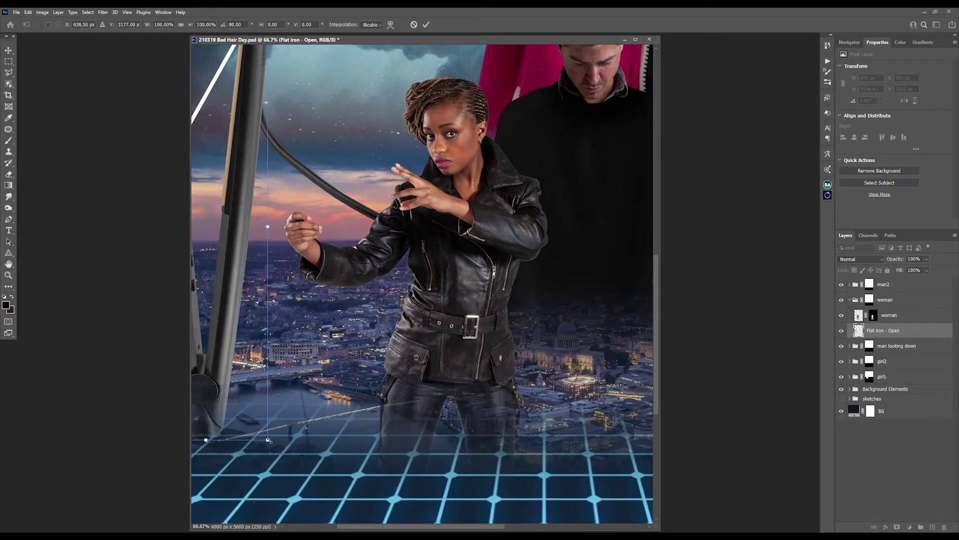
Shrink the open flat iron and place it behind the fingers of the woman's raised fist.
mouse_move(320, 210)
left_mouse_down()
mouse_move(307, 196)
mouse_move(308, 220)
left_mouse_up()
key("Return")
key("ctrl+plus")
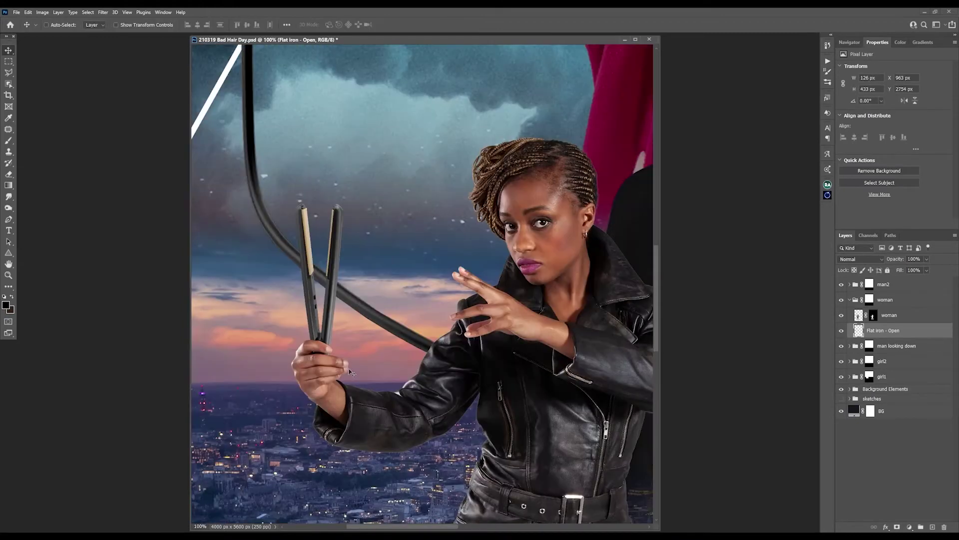
Add a new layer above the woman layer and name it cable.
left_click_drag(350, 372, 359, 262)
left_click(917, 320)
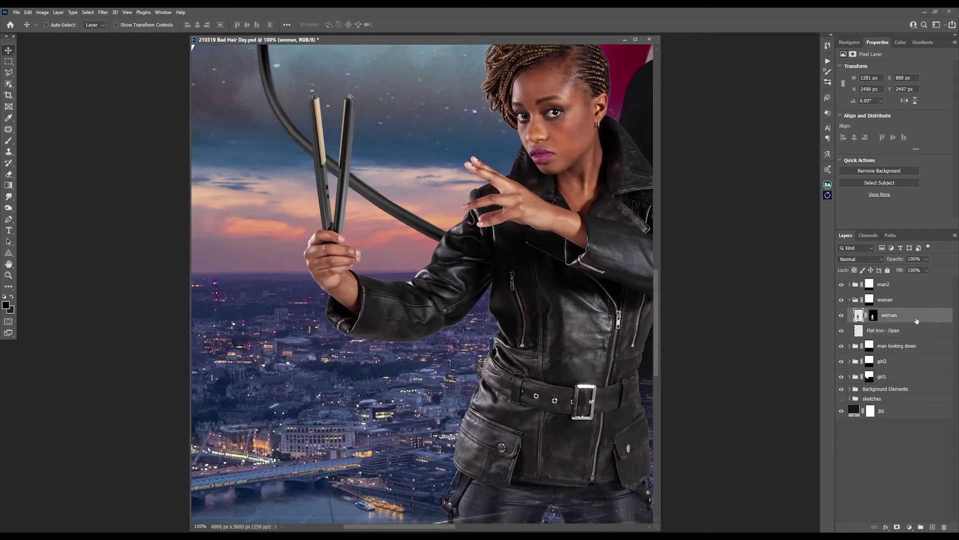
left_click(932, 527)
double_click(875, 315)
type("cable")
key("Return")
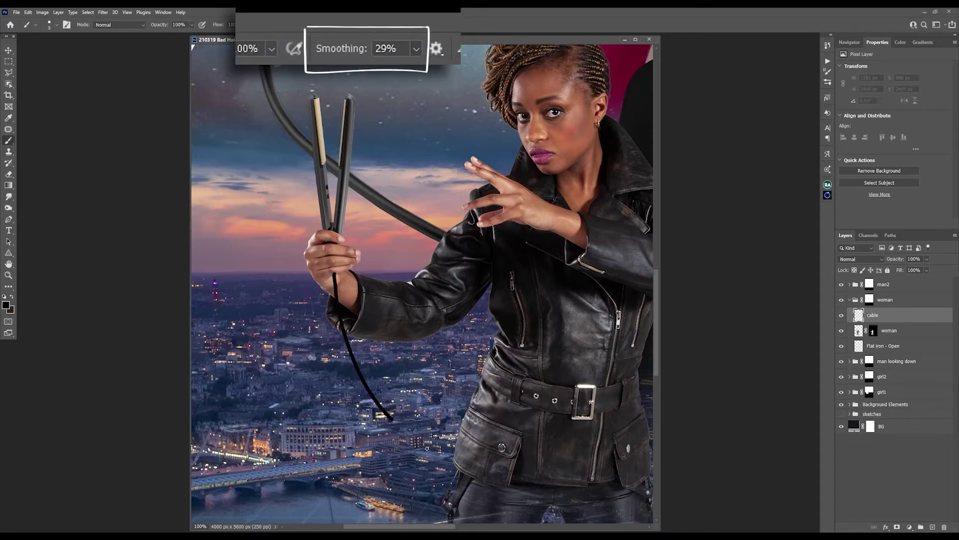
Brush a smooth black cable from the flat iron to the woman's coat and raise its brightness.
left_click(456, 456, "shift")
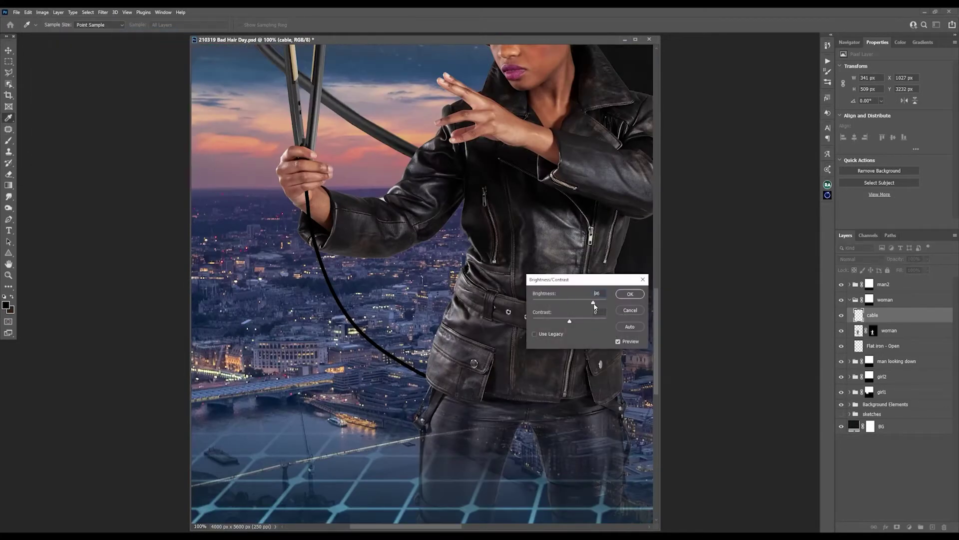
key("Return")
left_click(88, 12)
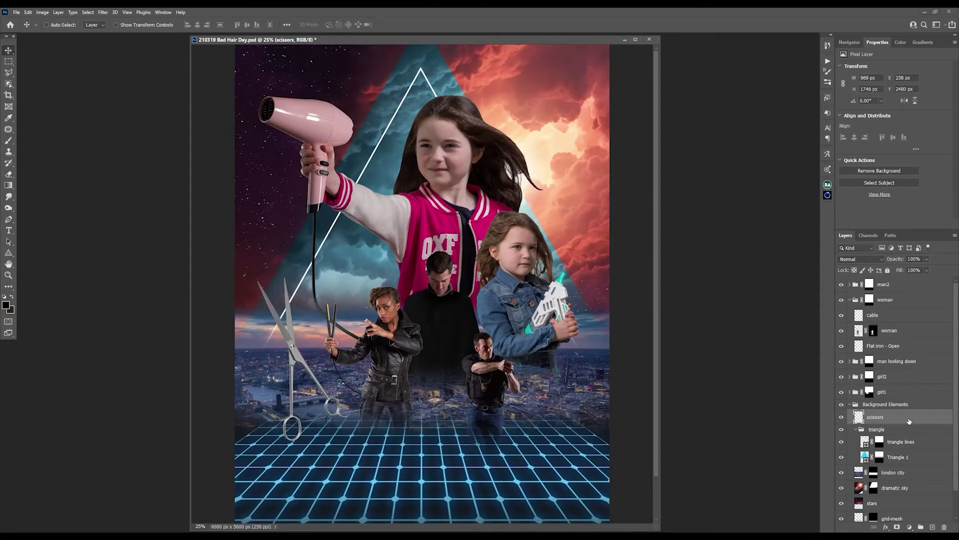
Give the scissors a neon look with an Inner Glow, a cyan Color Overlay in Color mode at 38% and an Outer Glow.
left_click(58, 12)
left_click(150, 83)
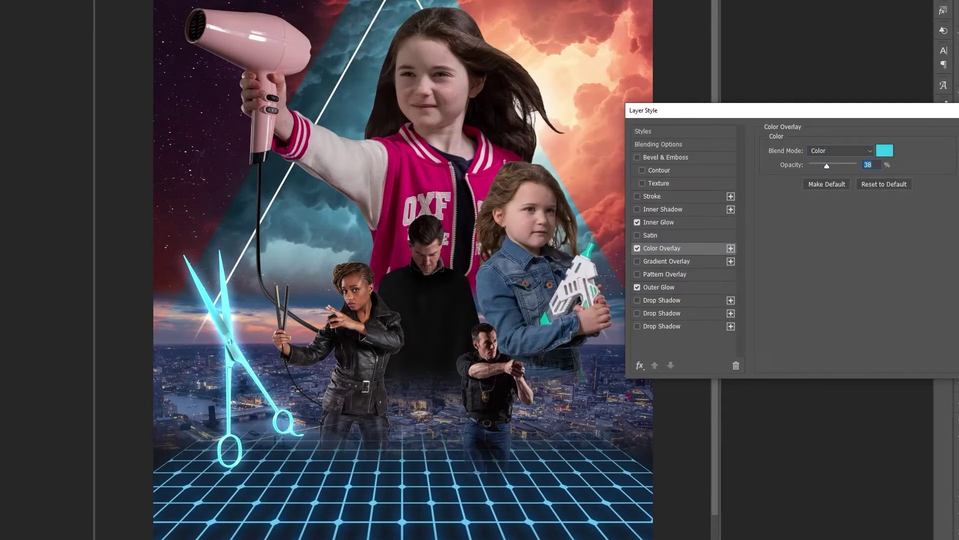
key("Return")
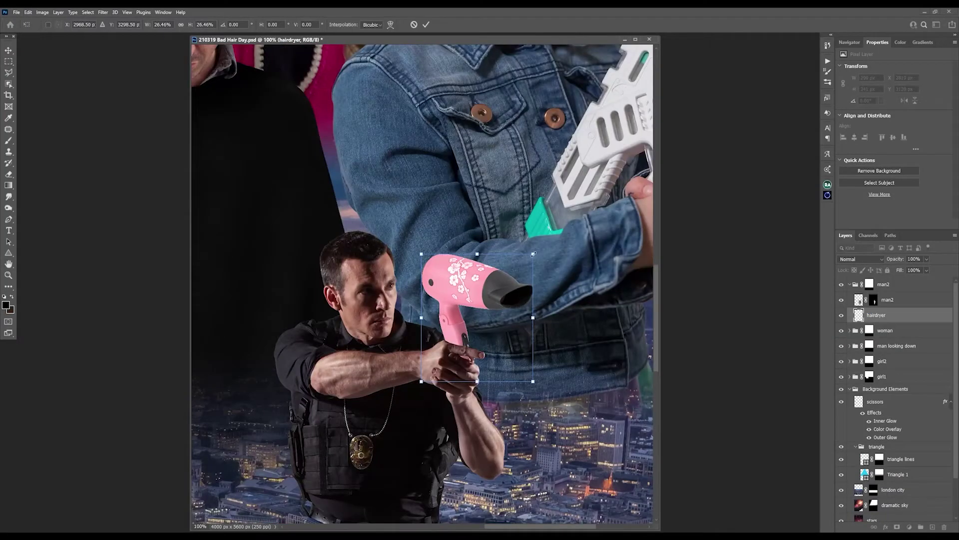
Scale the pink hairdryer down to about 19.8% behind the aiming man's hands and darken it with Exposure at -0.58.
left_click_drag(534, 253, 517, 290)
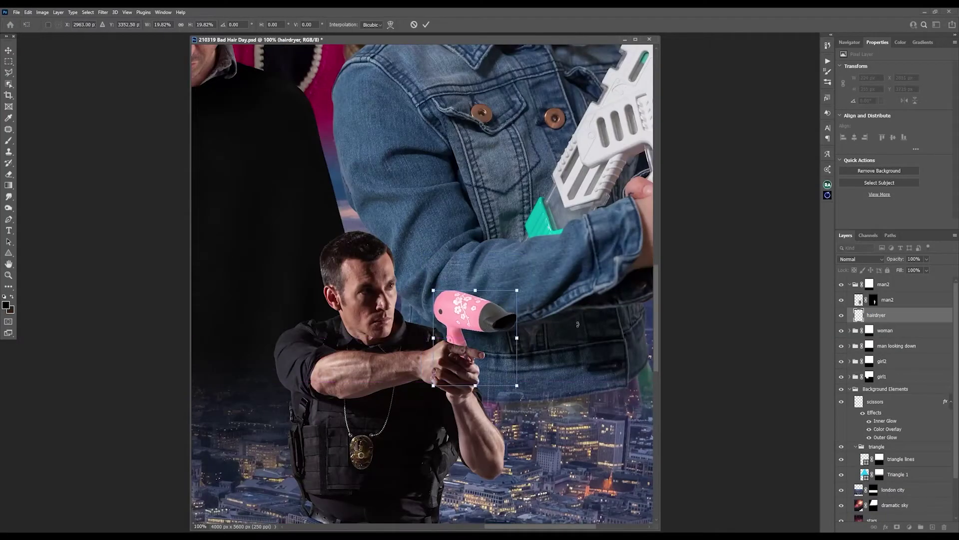
key("Return")
left_click(42, 12)
left_click(145, 92)
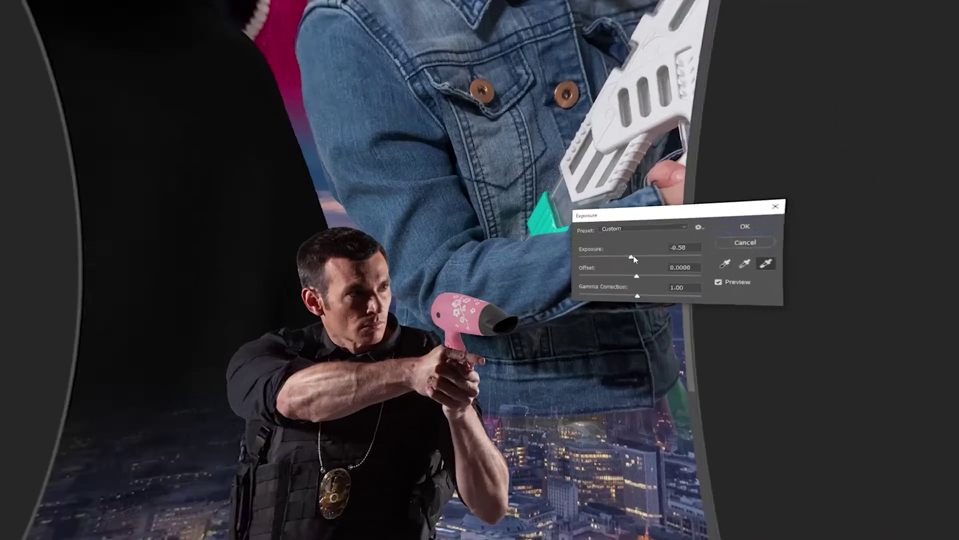
Add an extra denim layer above girl2 and clone jacket fabric over the selected lower part of the toy gun.
left_click(932, 528)
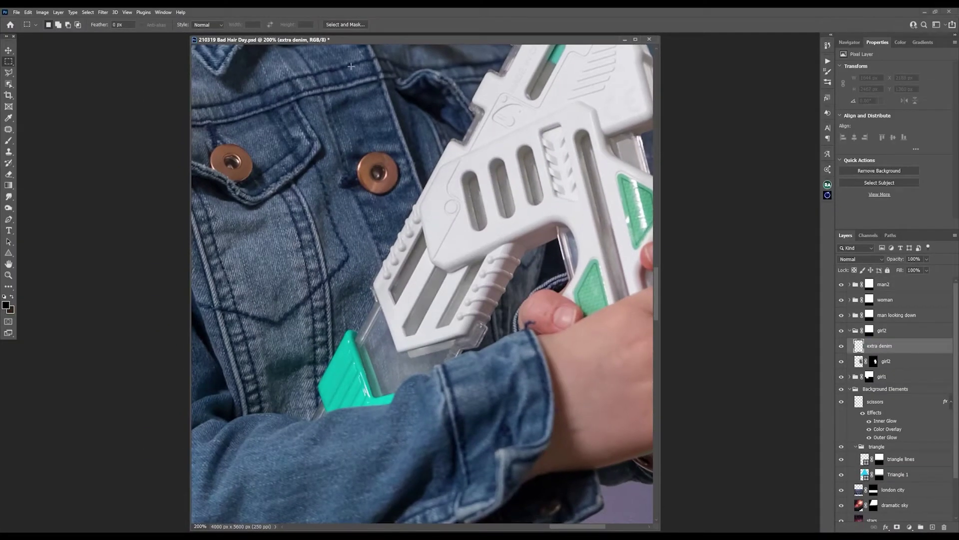
left_click(11, 73)
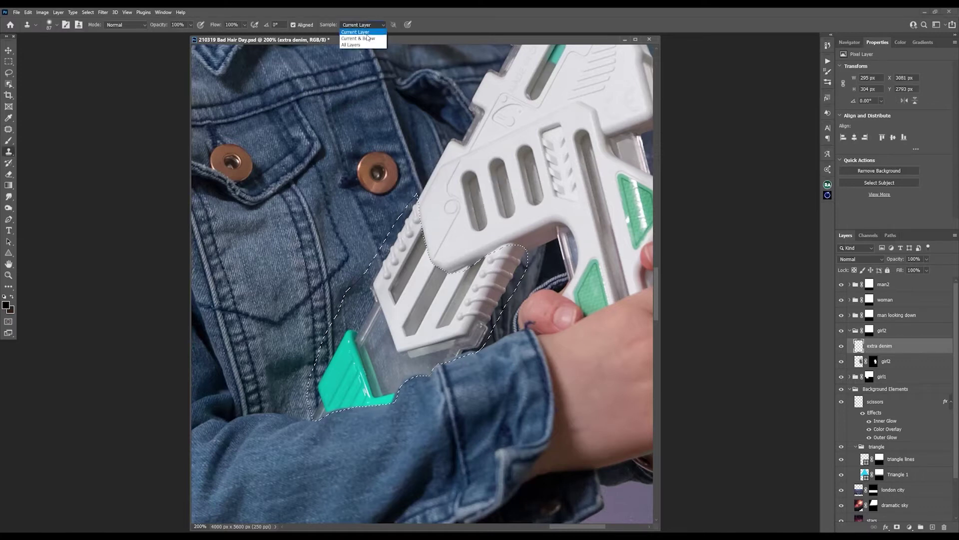
left_click_drag(404, 250, 350, 380)
key("m")
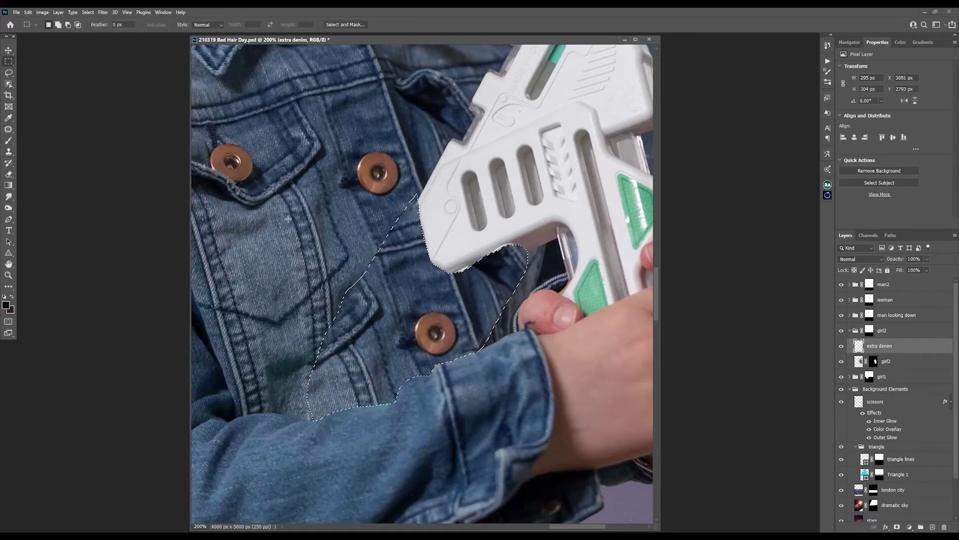
Copy the clear spray bottle into the poster, place it under the toy gun and blur the cloned denim behind it.
key("ctrl+Tab")
key("ctrl+c")
key("ctrl+Tab")
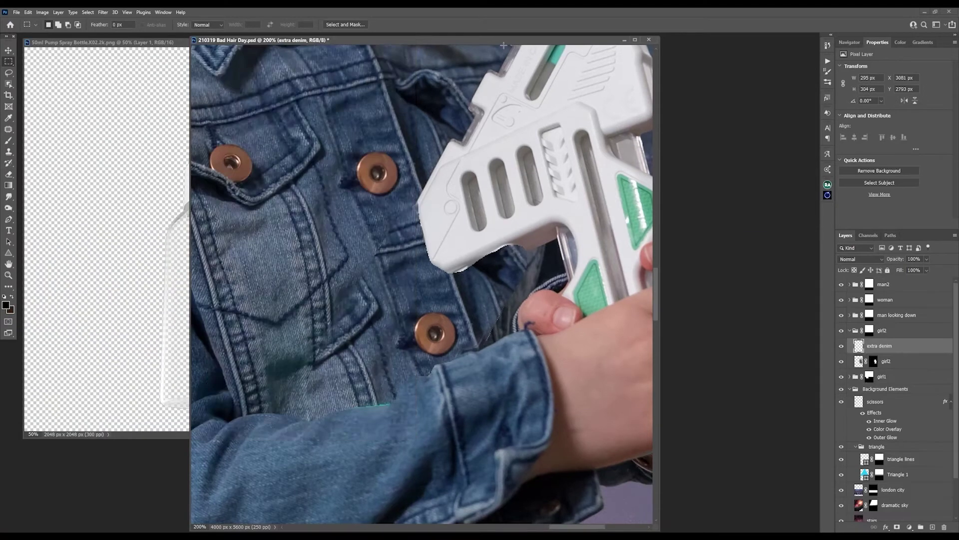
key("ctrl+v")
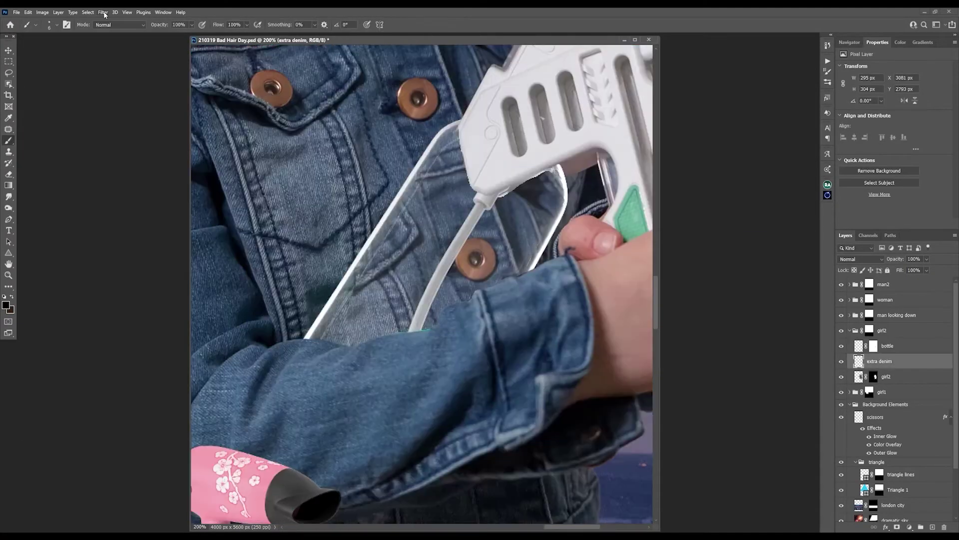
left_click(103, 12)
left_click(125, 21)
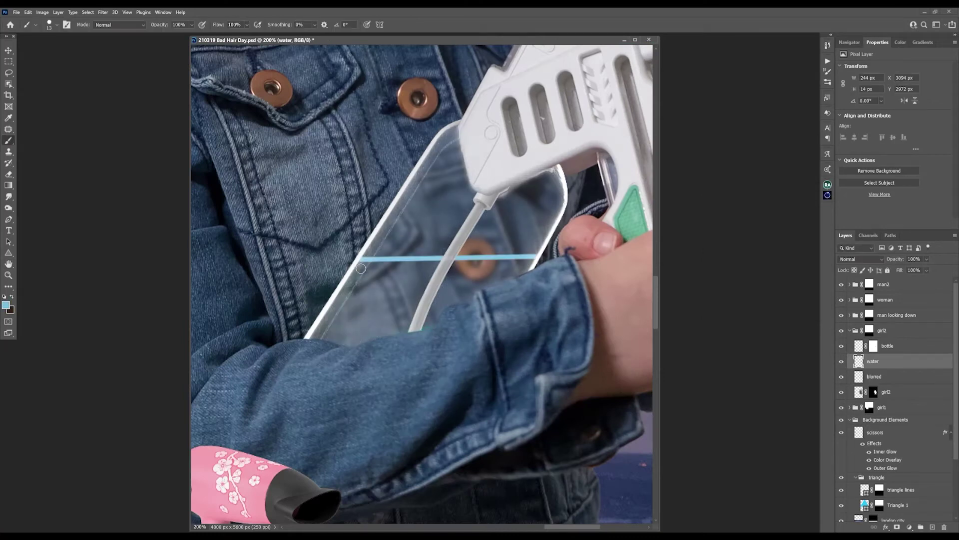
Paint translucent light-blue water in the bottle's lower half on a water layer and brush small bubbles into it on a bubbles layer.
mouse_move(537, 257)
left_mouse_down()
mouse_move(310, 336)
mouse_move(348, 289)
mouse_move(399, 309)
mouse_move(425, 337)
left_mouse_up()
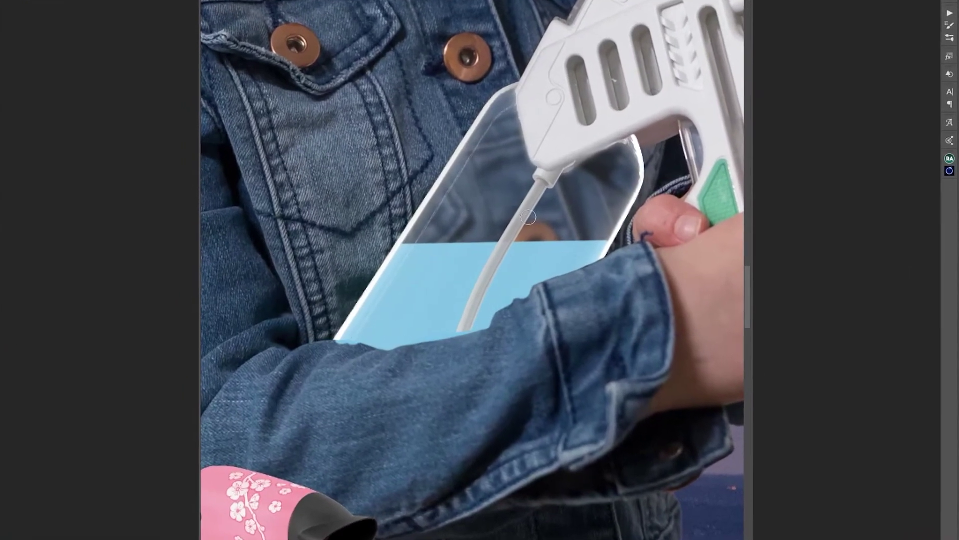
key("shift+plus")
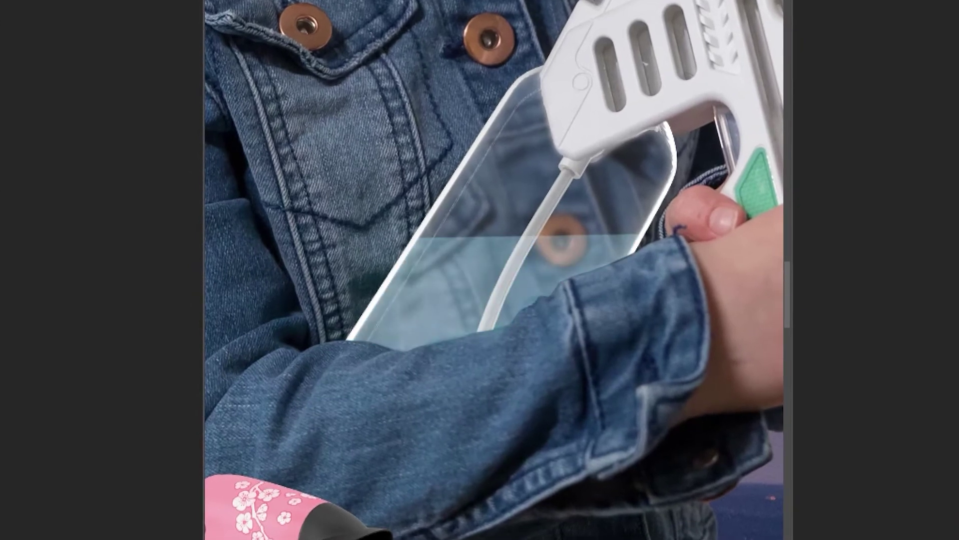
key("Return")
key("Return")
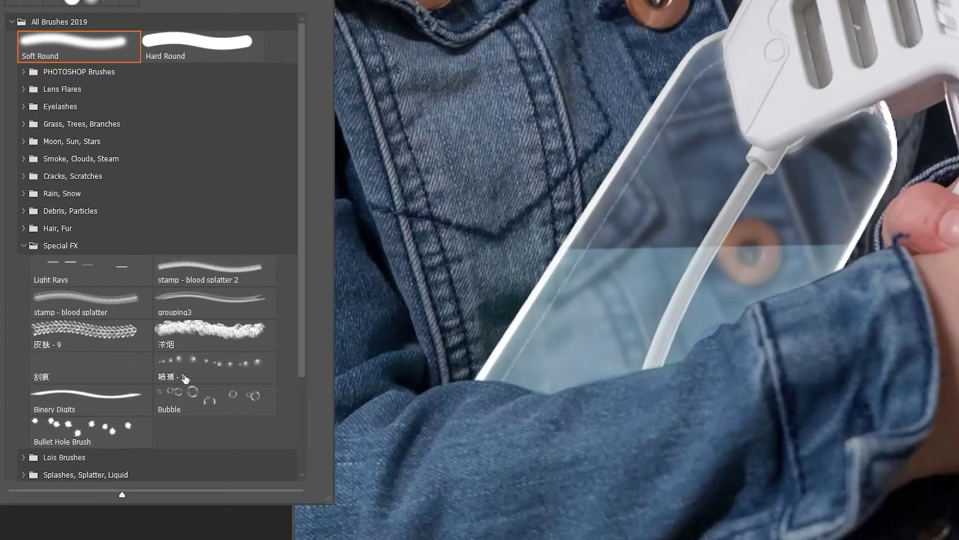
double_click(185, 378)
left_click_drag(645, 270, 625, 335)
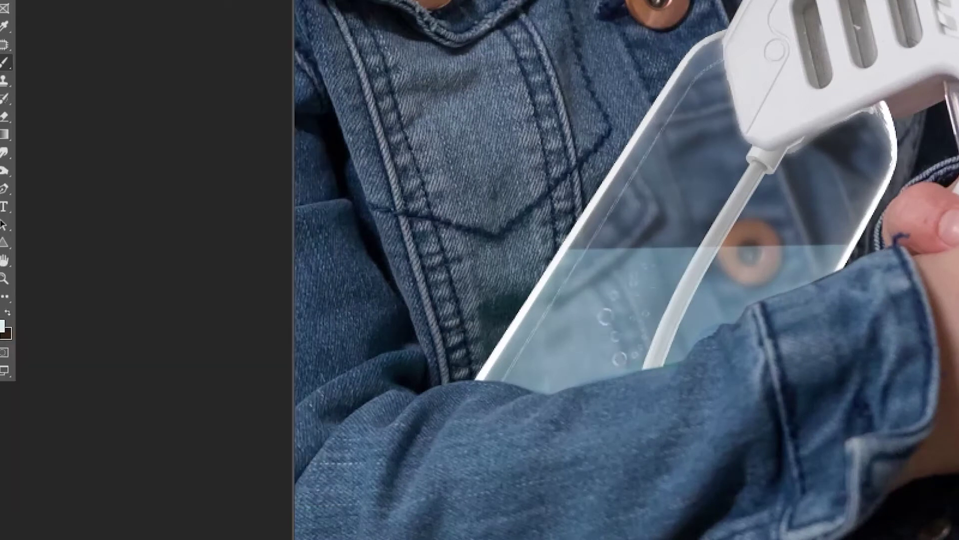
Brush soft white highlight streaks along the bottle's side on a light layer and lower the layer's opacity to about 58%.
right_click(688, 130, "alt")
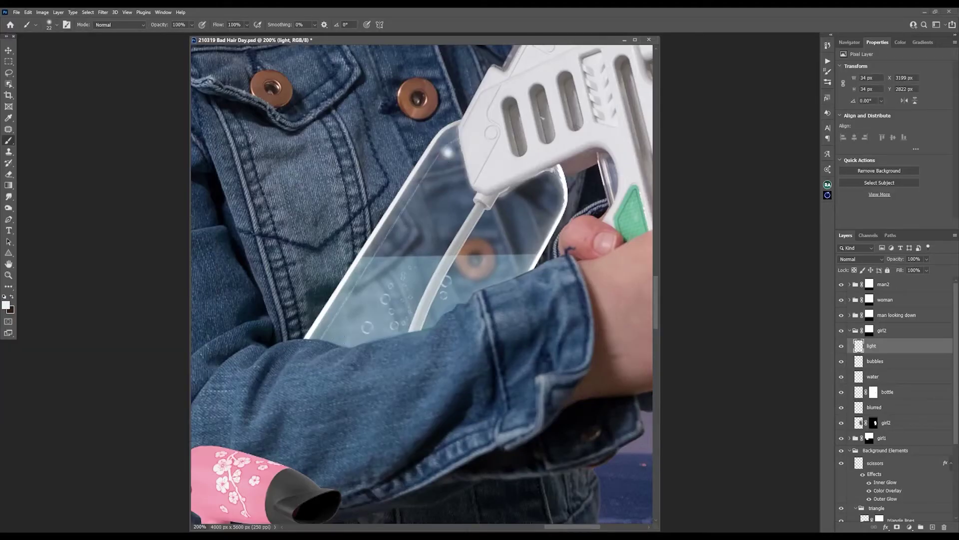
left_click(346, 334, "shift")
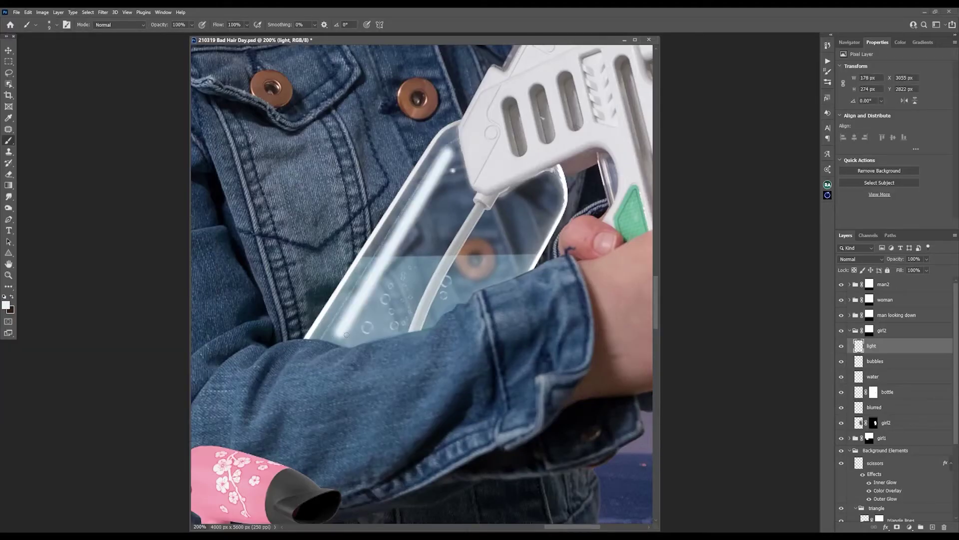
key("ctrl+z")
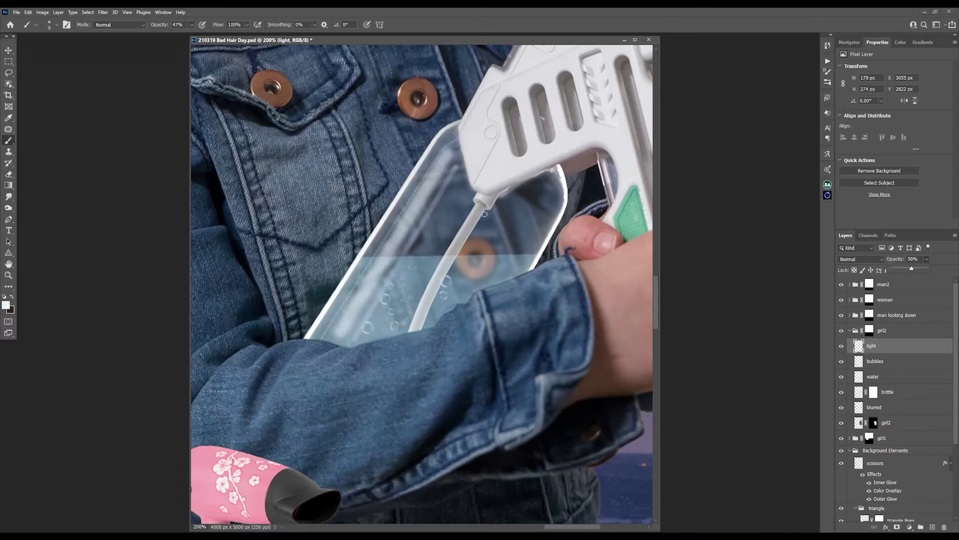
key("alt+bracketleft")
key("alt+bracketleft")
key("e")
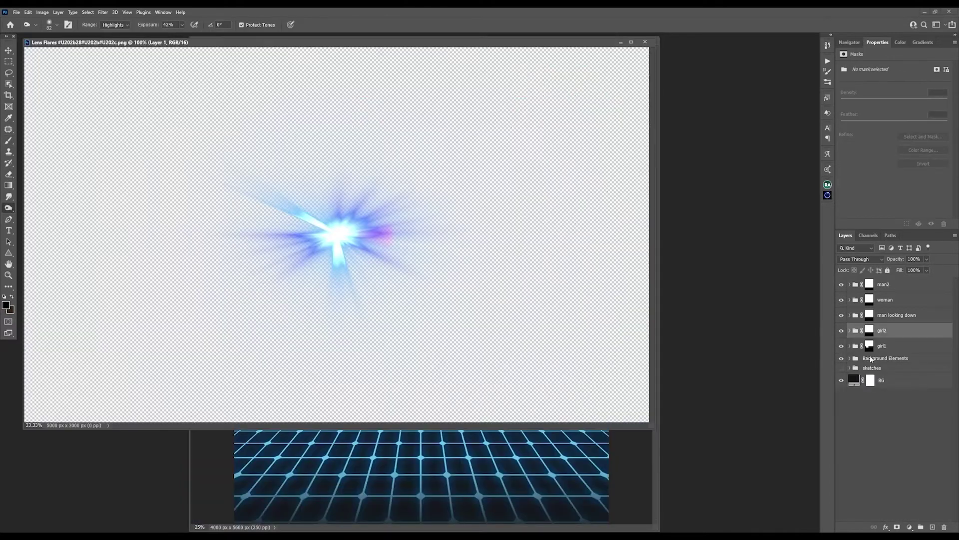
Place the blue lens flare behind the figures on an optical flare layer, enlarge it to about 142% and prepare a smaller brush for the background light.
left_click_drag(139, 102, 515, 359)
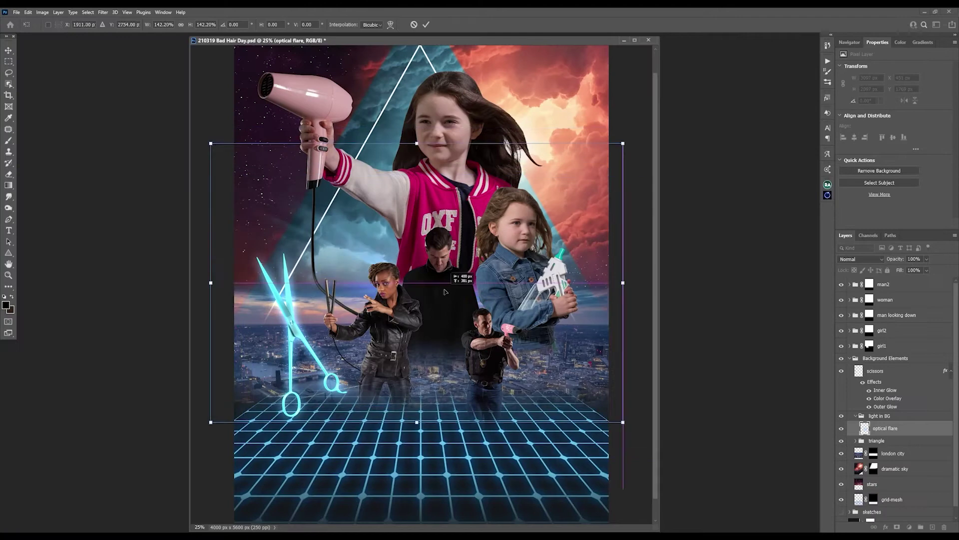
key("Return")
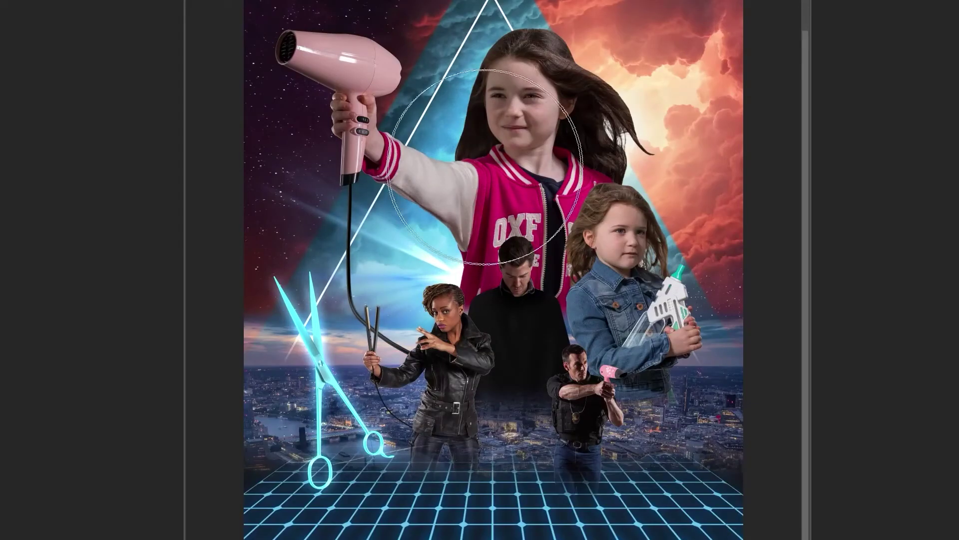
key("bracketleft")
key("bracketleft")
key("bracketleft")
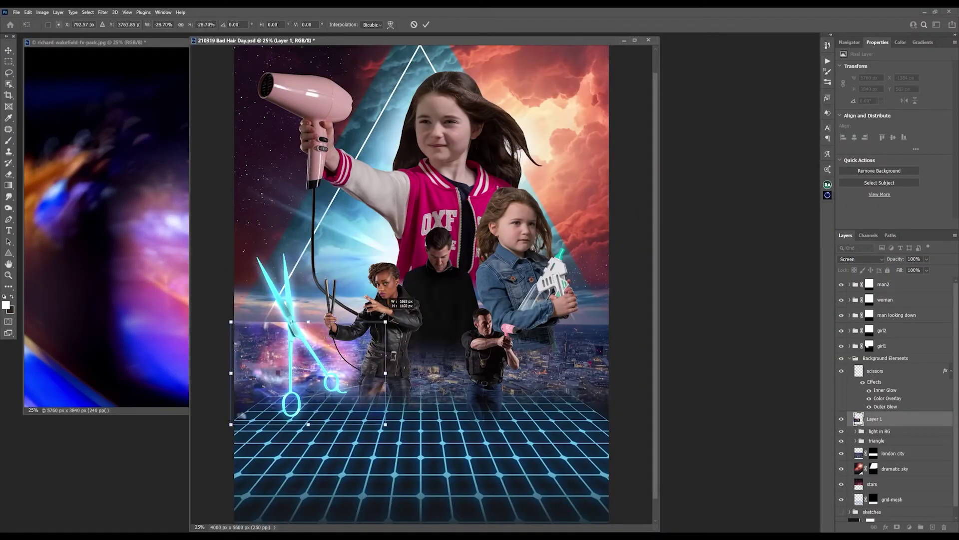
Blend the colourful light texture over the city in Screen mode, mask it and place a copy across the other half.
left_click_drag(439, 280, 459, 336)
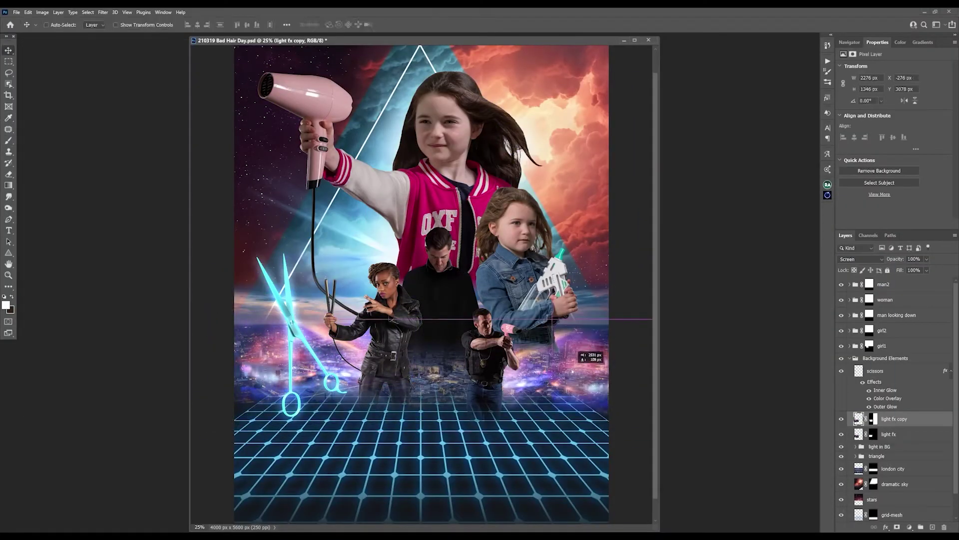
key("Return")
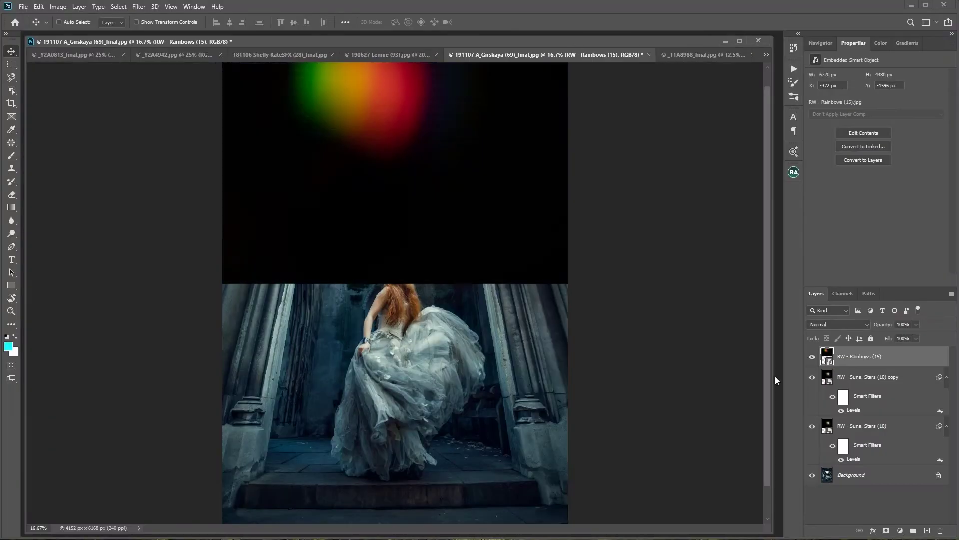
Move the rainbow light overlay down over the red-haired woman in the gown photo.
left_click_drag(388, 100, 442, 253)
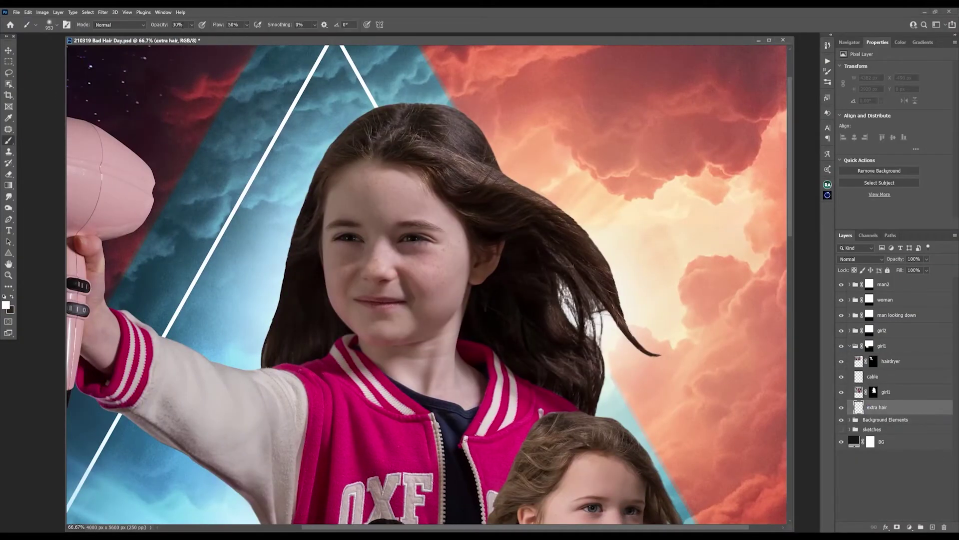
Paint loose dark strands along the hairdryer side of the older girl's hair on the extra hair layer and soften them with the Eraser.
left_click(56, 24)
right_click(212, 223, "alt")
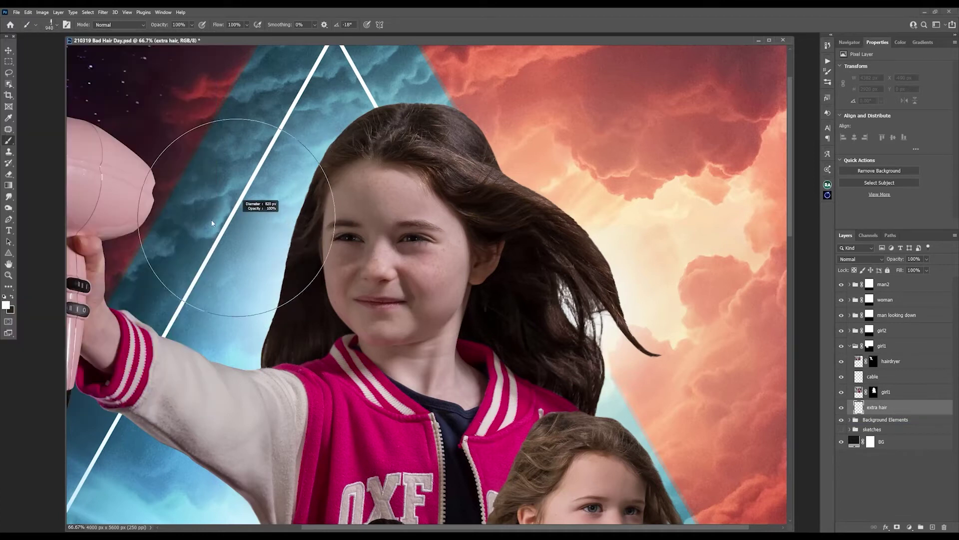
right_click(305, 197, "alt")
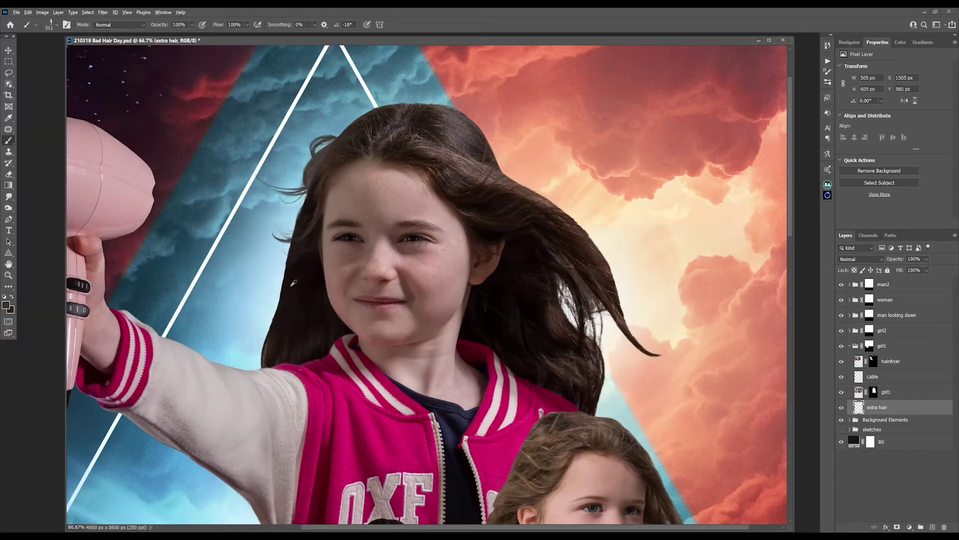
left_click(288, 264)
key("e")
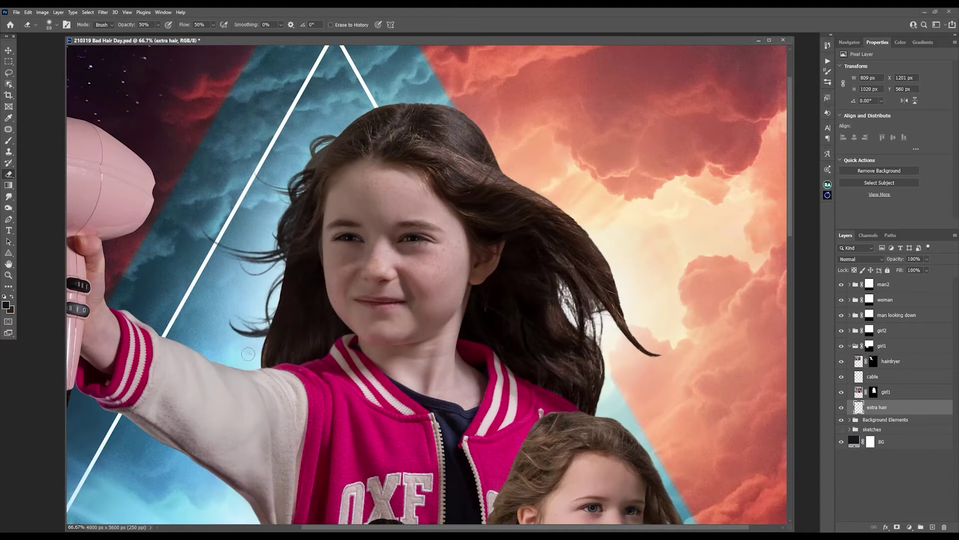
Refine the older girl's hair edge on the girl1 layer mask with a small brush at 50% opacity.
key("alt+bracketright")
key("ctrl+backslash")
key("b")
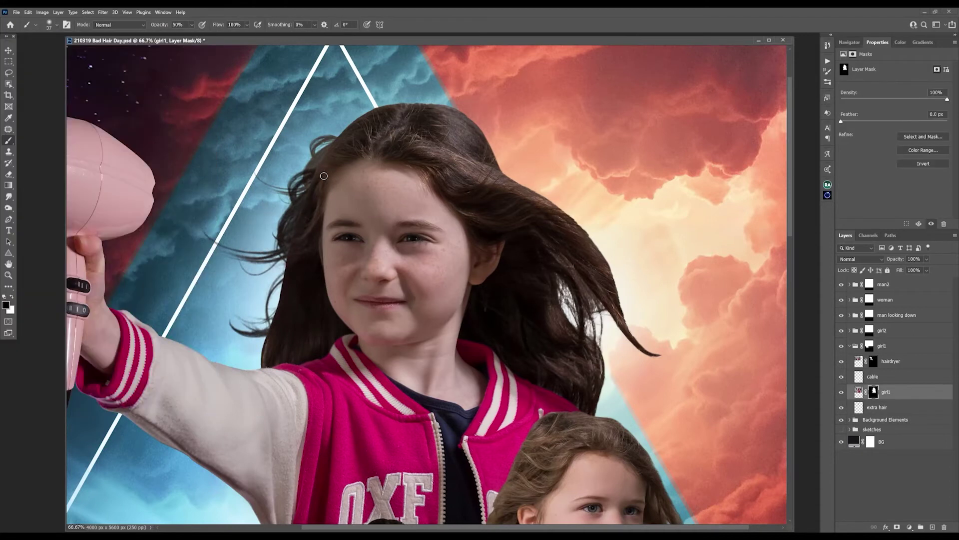
Paint windblown strands along the trailing side of the older girl's hair with Windblow hair brushes on the extra hair layer.
left_click(872, 407)
key("alt+shift+f")
right_click(316, 150, "alt")
key("ctrl+l")
key("Escape")
key("ctrl+d")
key("o")
key("b")
right_click(64, 45)
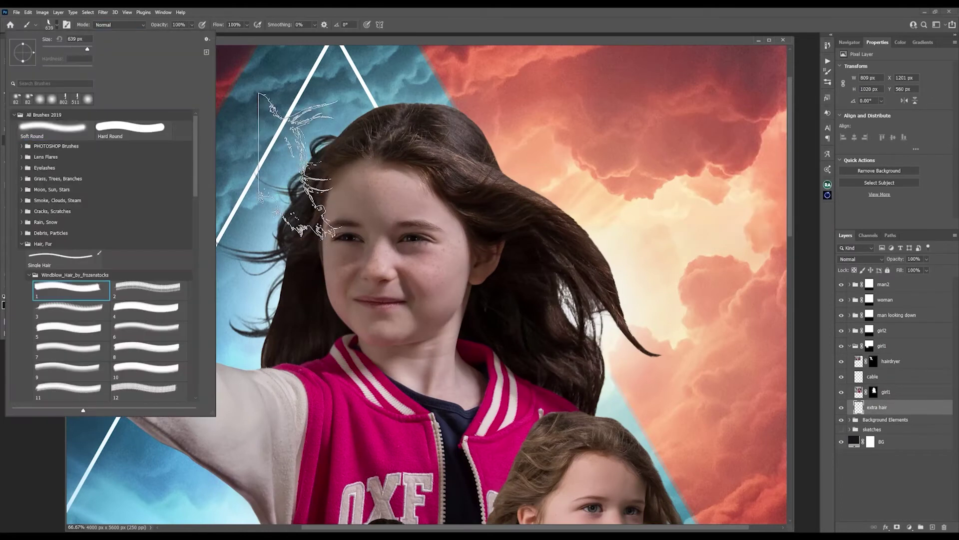
double_click(83, 293)
left_click(577, 233)
right_click(65, 45)
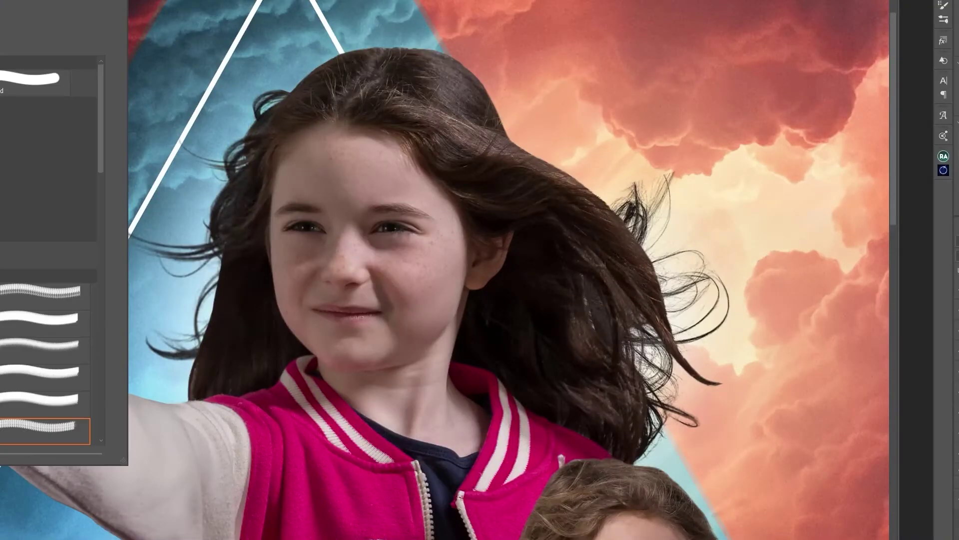
key("Escape")
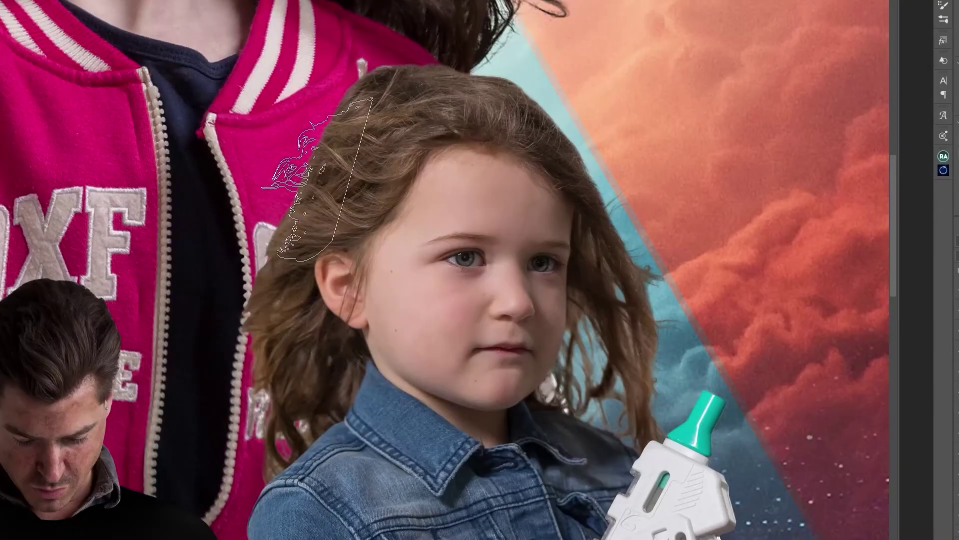
Add loose brushed strands around the younger girl's hair on an extra hair layer beneath girl2.
key("ctrl+alt+f")
key("Return")
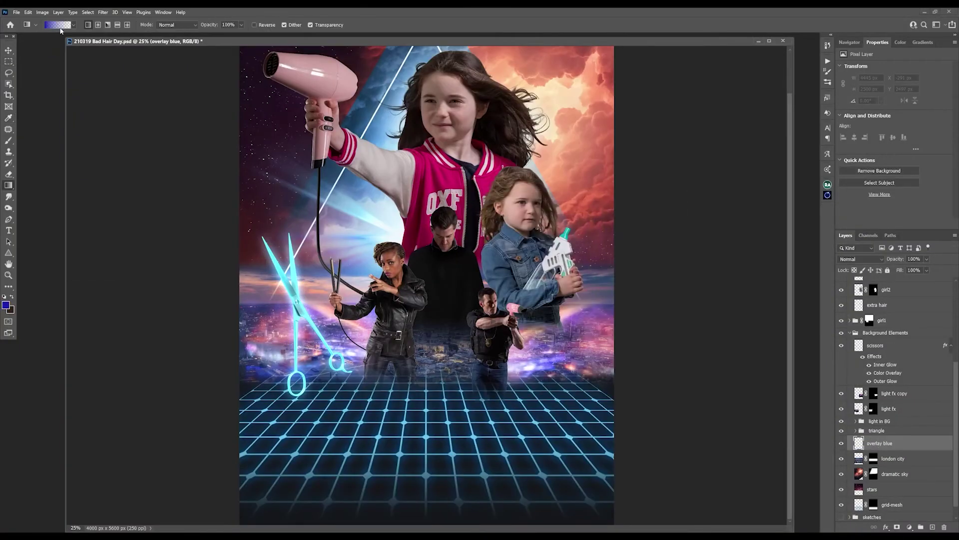
Apply a blue gradient to the overlay blue layer, set it to Overlay at 57% opacity and fade it with a gradient mask.
left_click(860, 259)
left_click(8, 186)
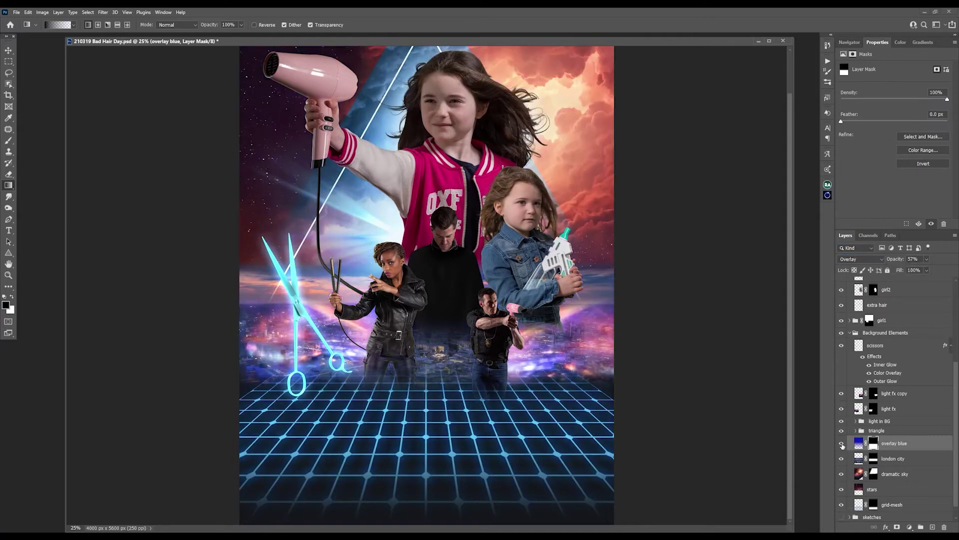
Adjust the tones of the light fx copy layer over the city with Levels.
left_click(42, 12)
left_click(132, 42)
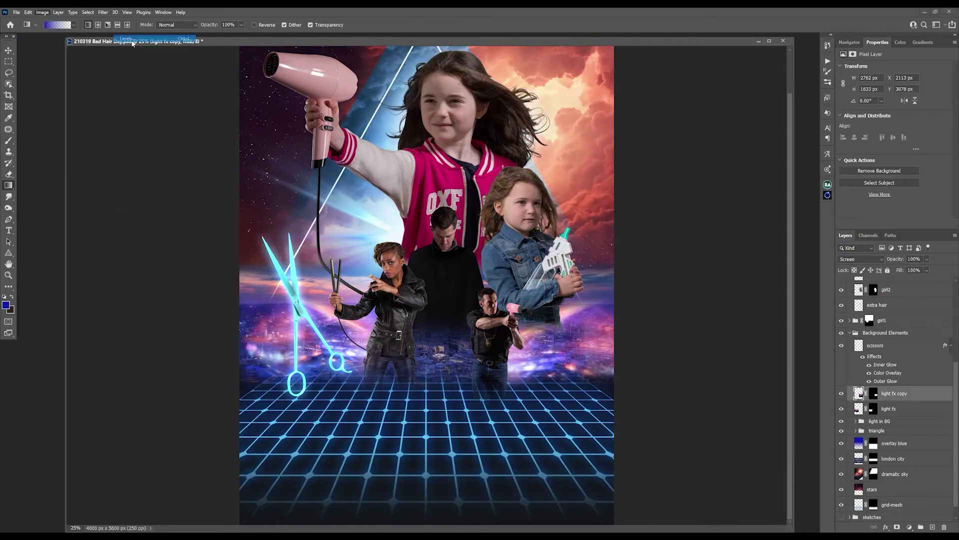
key("Return")
left_click(43, 12)
key("Escape")
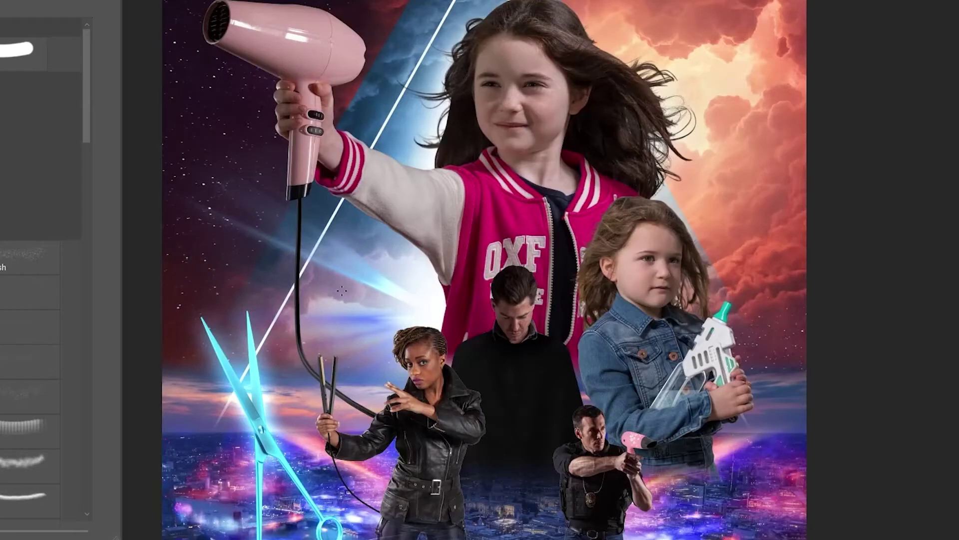
Colorize the hairdryer colour Hue/Saturation layer at hue 313 and saturation 48 and clip it to the hairdryer layer.
left_click_drag(380, 295, 362, 306)
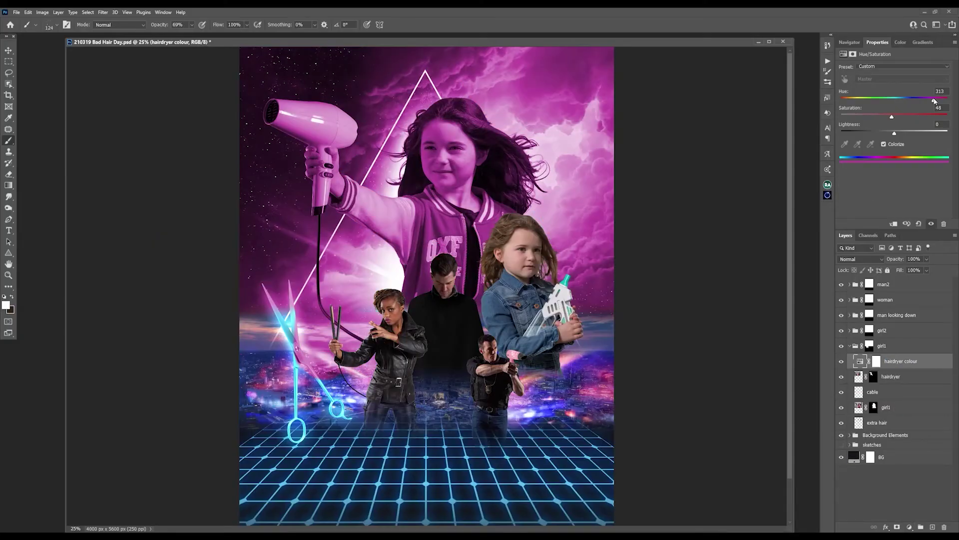
right_click(872, 362)
left_click(899, 400)
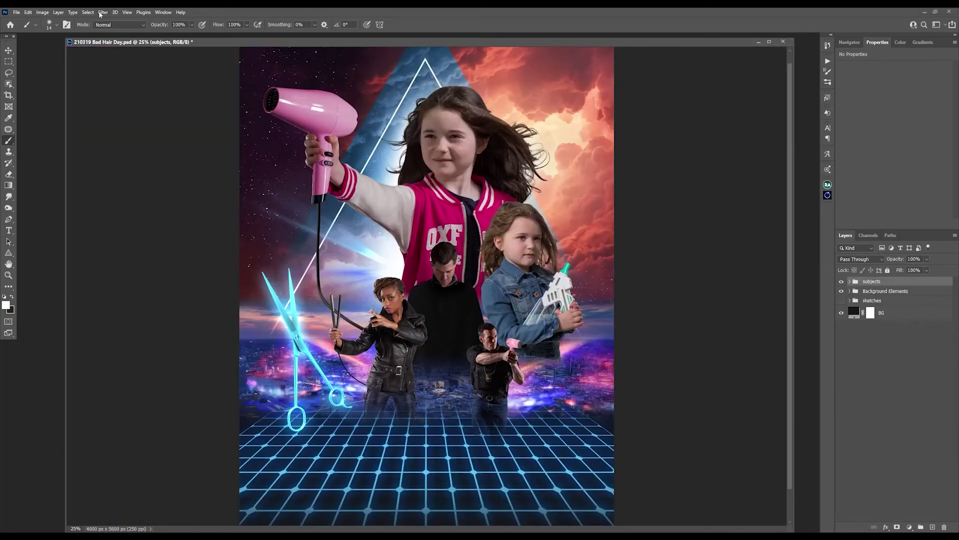
Add an Outer Glow to the subjects group in a bright magenta-purple colour.
left_click(101, 15)
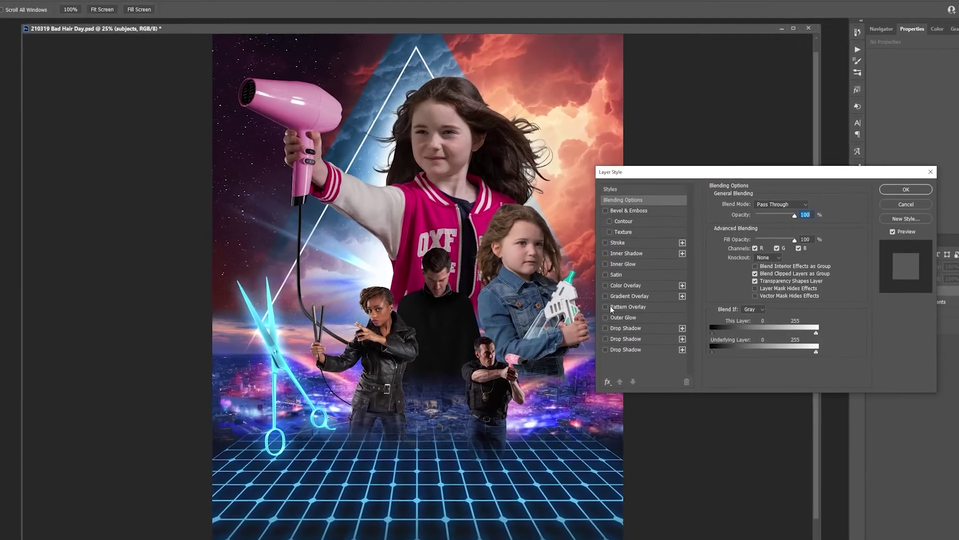
left_click(605, 317)
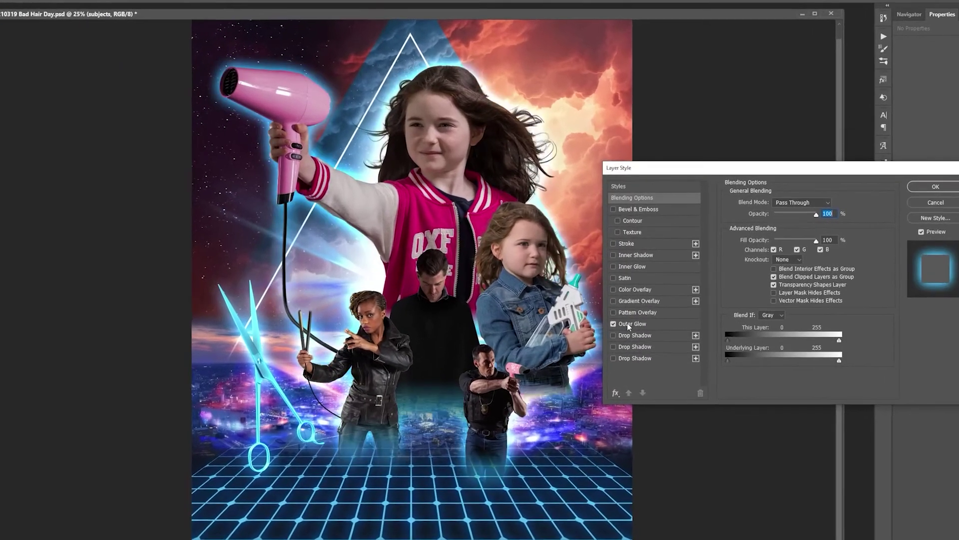
left_click(623, 317)
left_click(734, 238)
type("ce1fe8")
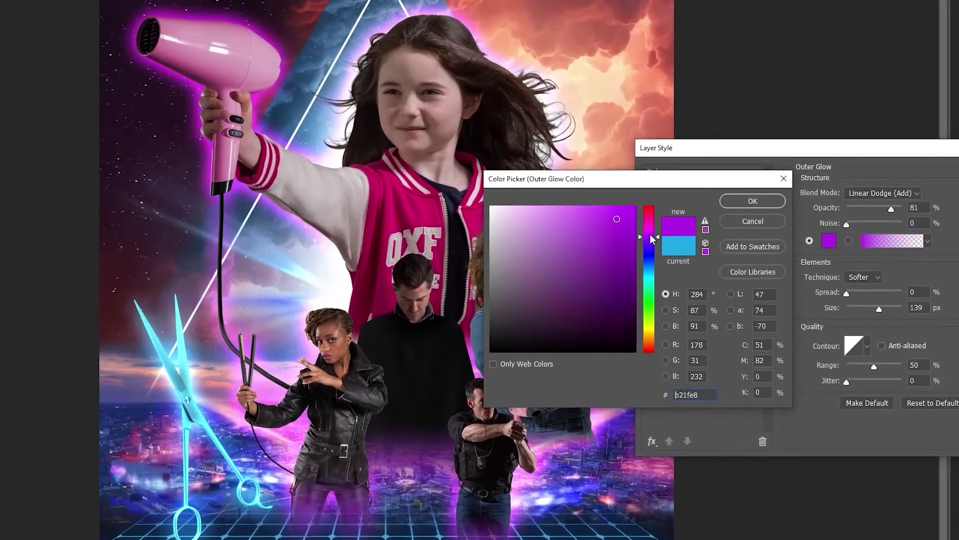
left_click(582, 220)
left_click(643, 232)
left_click(762, 204)
Set the subjects group's outer glow to 28% opacity and a size of 172 px.
left_click_drag(907, 212, 880, 211)
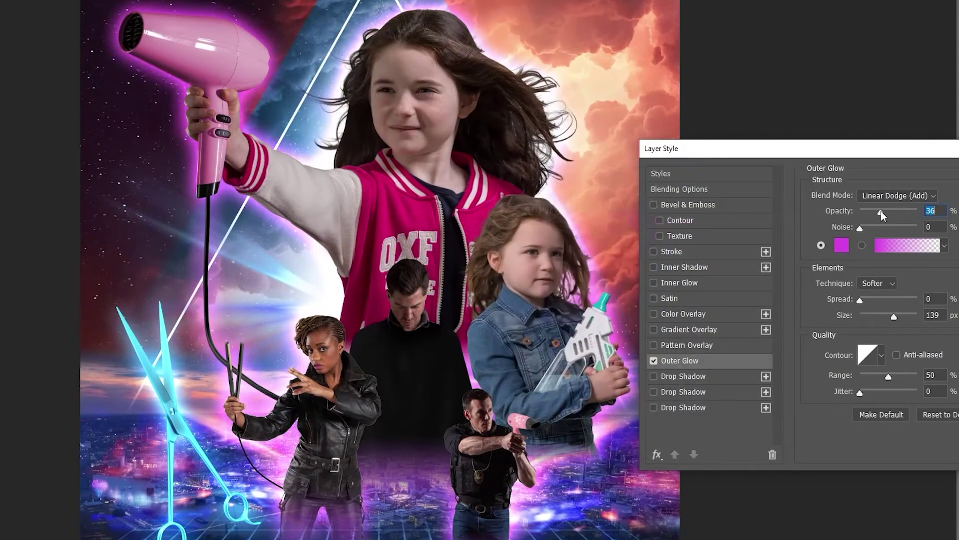
left_click_drag(894, 316, 902, 320)
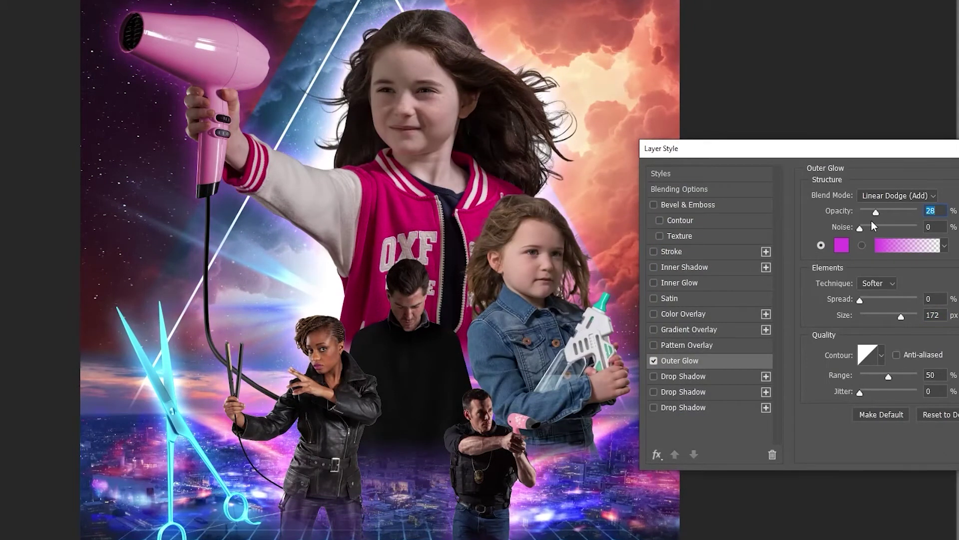
key("Return")
Select all layers inside the girl1 group and merge a copy of them into a new layer named girl1 copy.
left_click(899, 367)
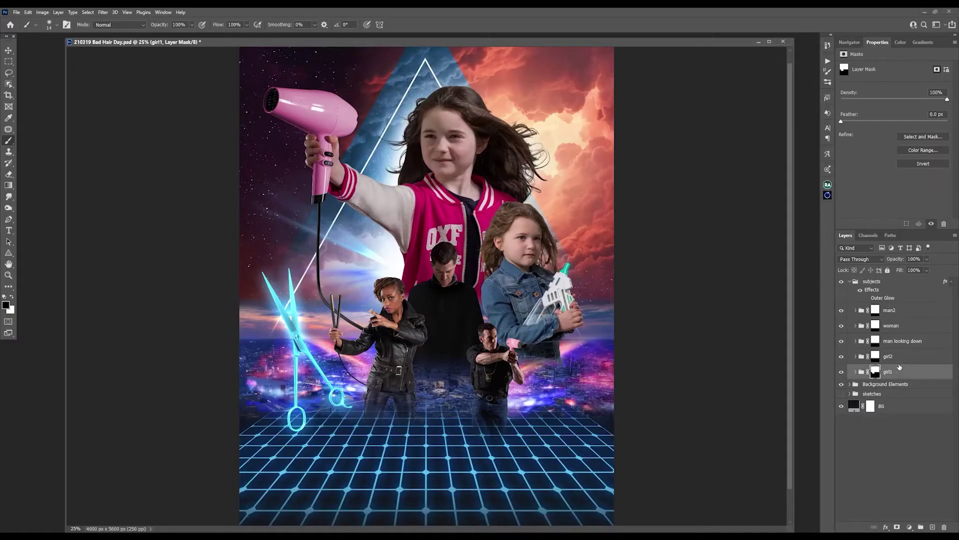
left_click(856, 376)
left_click(910, 445, "shift")
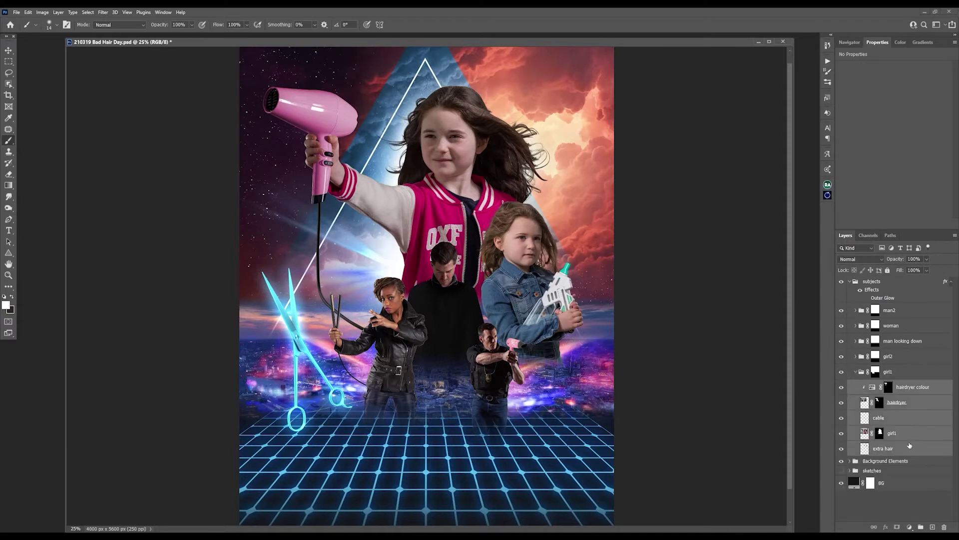
key("ctrl+alt+e")
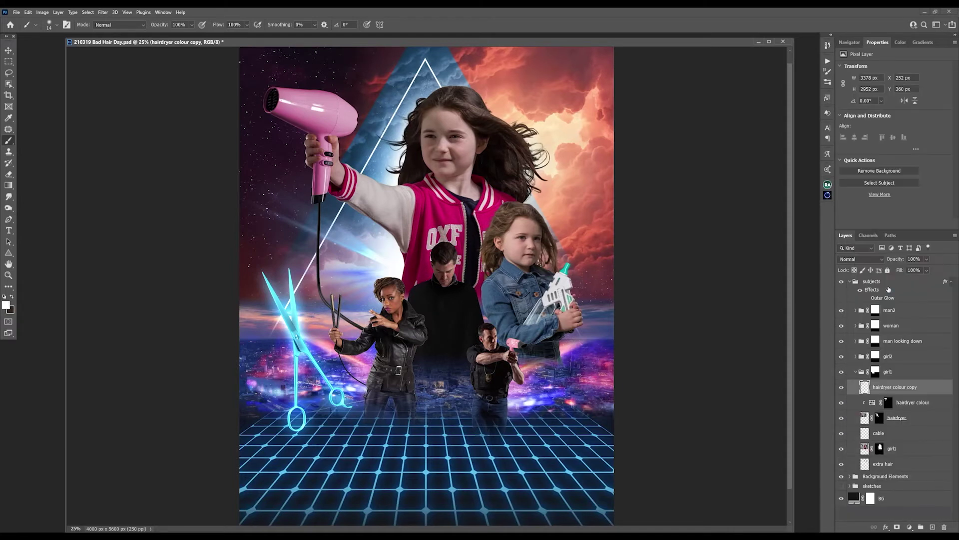
scroll(410, 88, "up", 1)
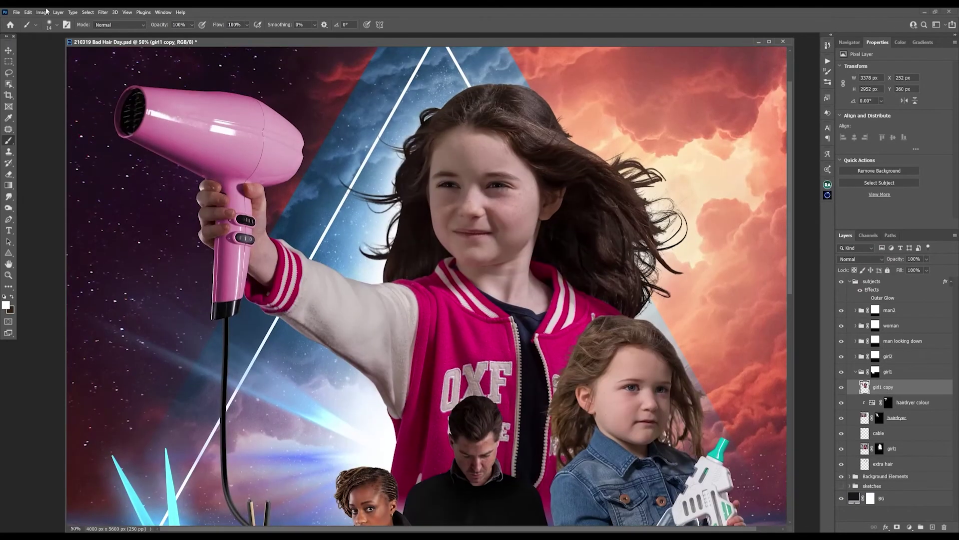
Convert girl1 copy to a smart object and sharpen it with Unsharp Mask at 167% and a 3.0-pixel radius.
left_click(103, 12)
right_click(916, 387)
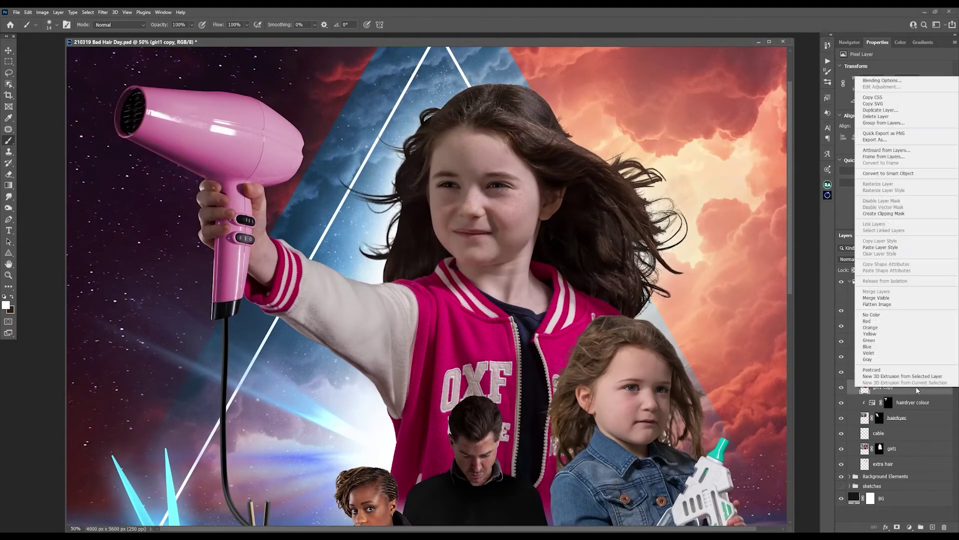
left_click(891, 173)
left_click(103, 12)
left_click(215, 184)
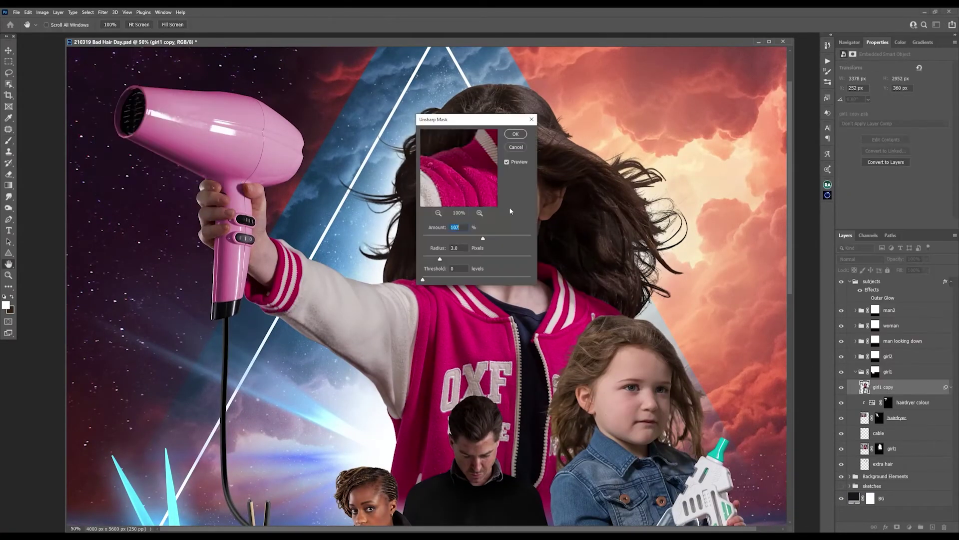
left_click(665, 144)
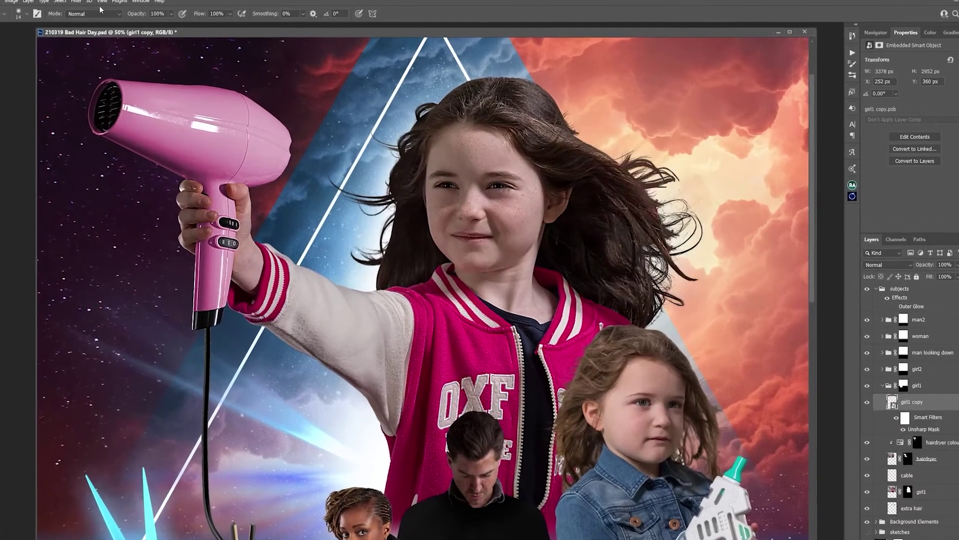
Apply the Oil Paint filter to girl1 copy, adjusting its stylization, cleanliness and bristle detail.
left_click(102, 12)
mouse_move(148, 146)
mouse_move(69, 156)
left_click(183, 187)
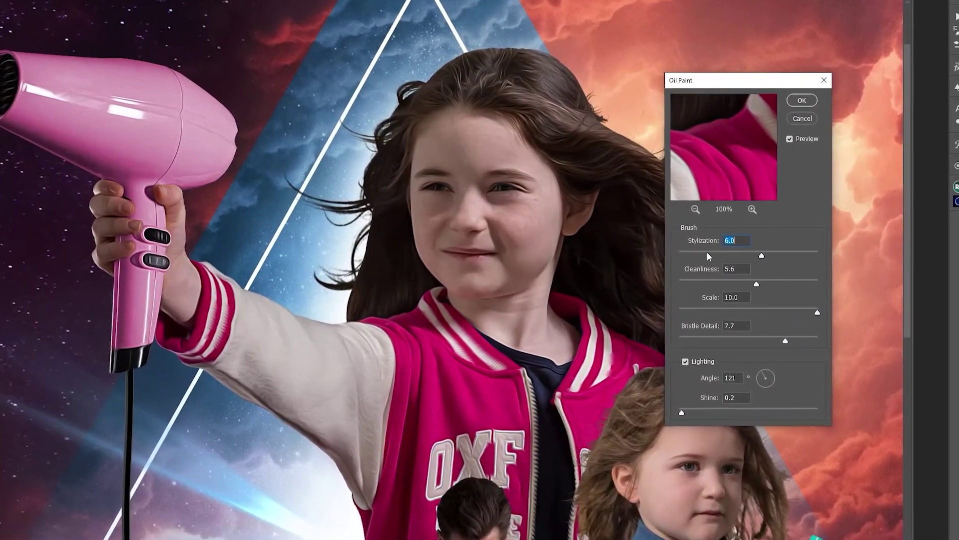
left_click_drag(708, 249, 695, 250)
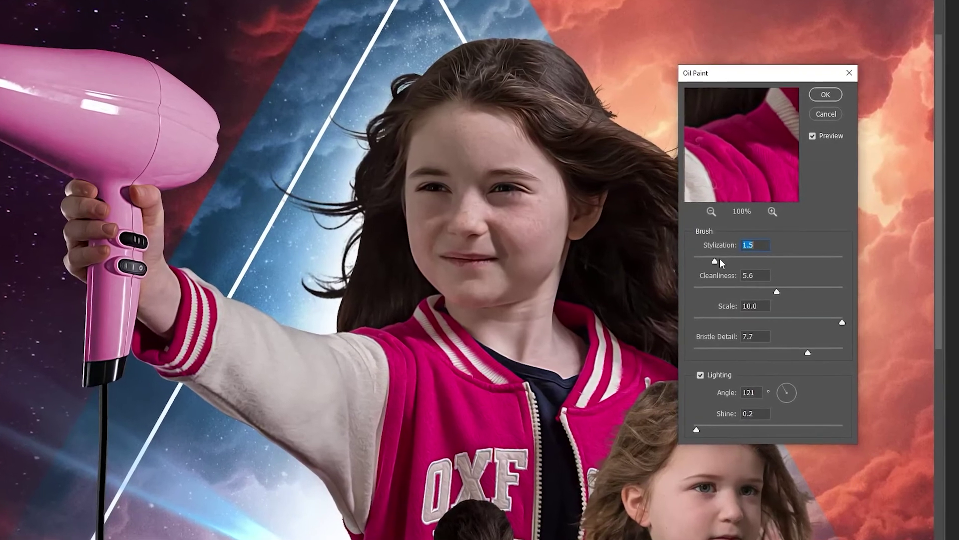
mouse_move(786, 295)
left_mouse_down()
mouse_move(804, 295)
mouse_move(792, 296)
left_mouse_up()
left_click_drag(818, 358, 741, 354)
left_click(849, 365)
left_click(786, 365)
left_click_drag(741, 267, 775, 268)
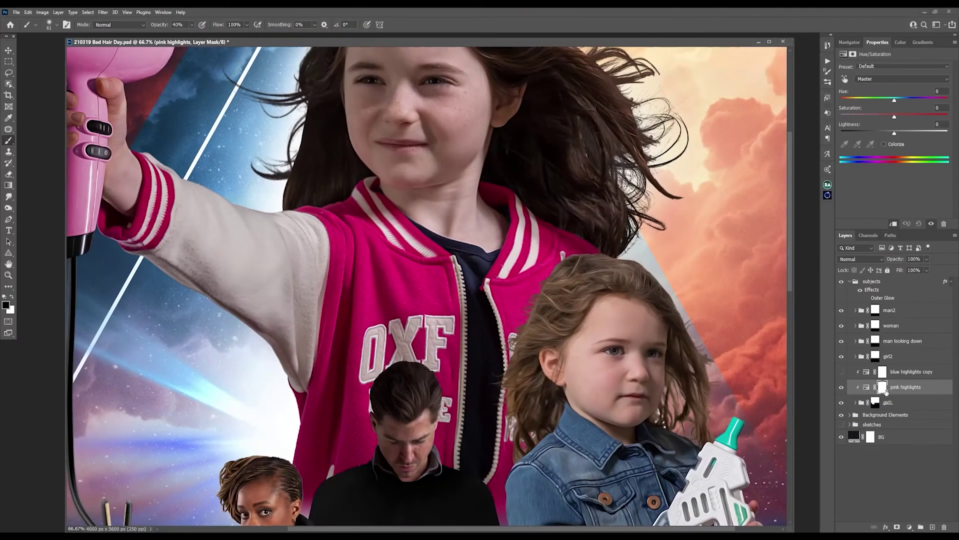
Colorize the pink highlights adjustment over girl1 with hue 312, saturation 86 and lightness +28.
left_click(866, 388)
left_click(884, 144)
left_click_drag(789, 156, 789, 116)
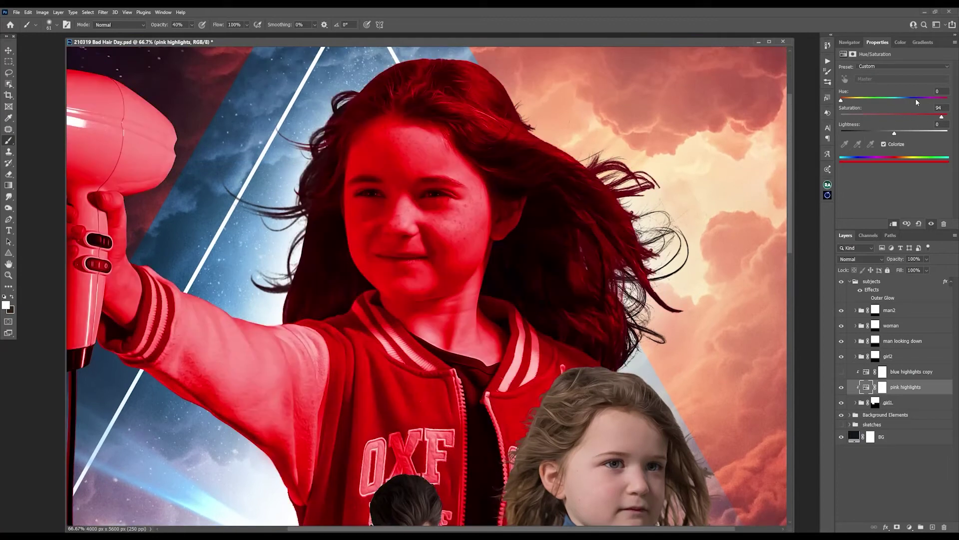
left_click_drag(930, 101, 924, 103)
left_click_drag(899, 132, 914, 134)
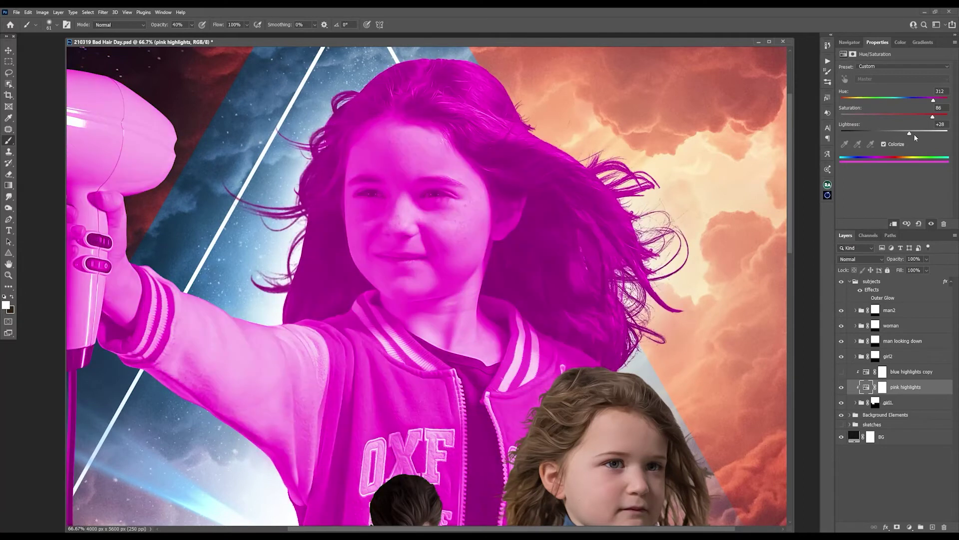
Split the dark Blend If slider for the underlying layer so the pink highlights fade out of the shadows.
double_click(938, 387)
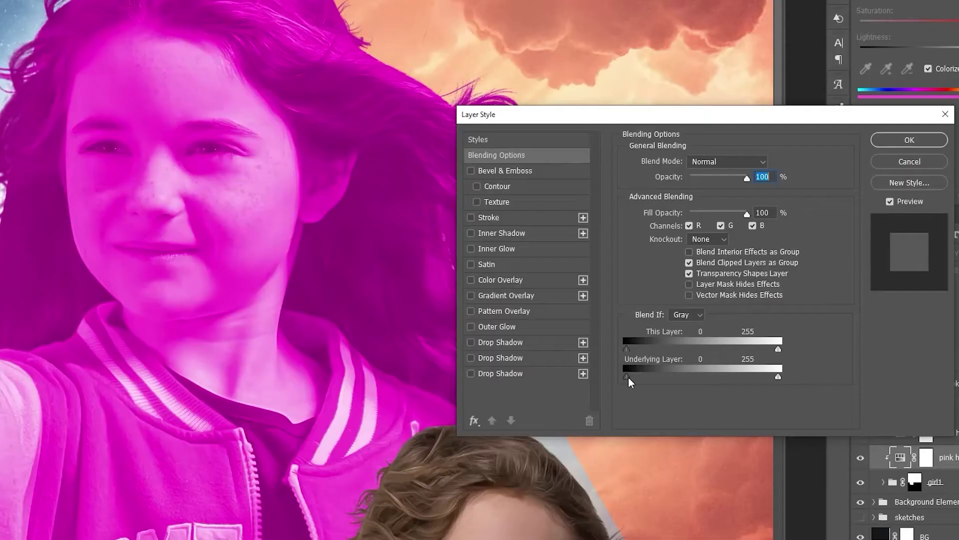
left_click_drag(696, 337, 711, 336)
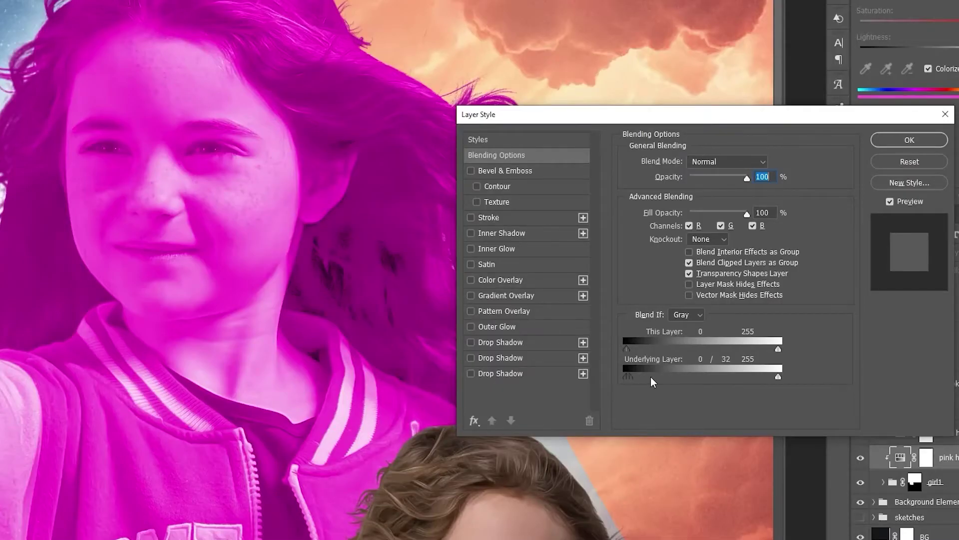
left_click_drag(651, 377, 683, 379)
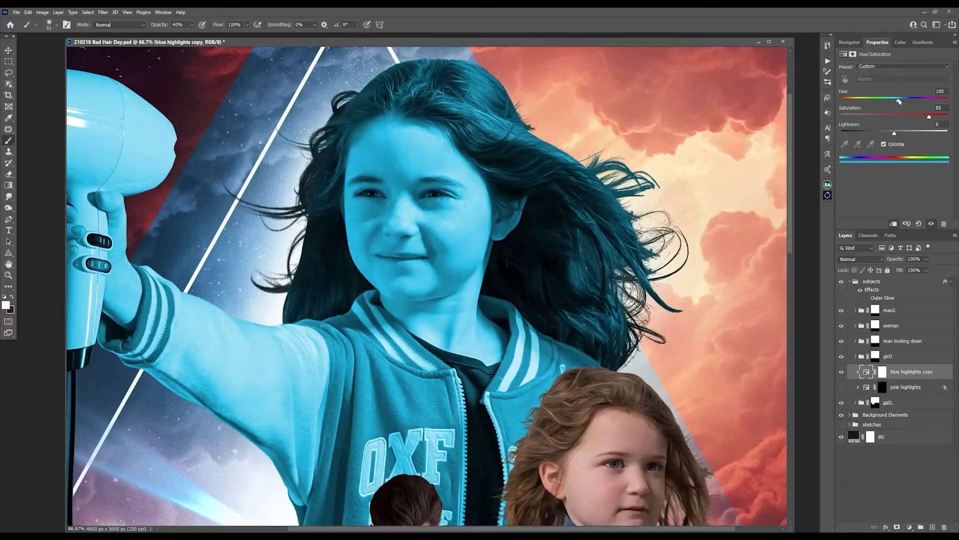
Colorize the blue highlights copy layer at hue 195, saturation 83, lightness +52 and split its underlying-layer Blend If shadows to 0/40.
left_click_drag(903, 137, 923, 135)
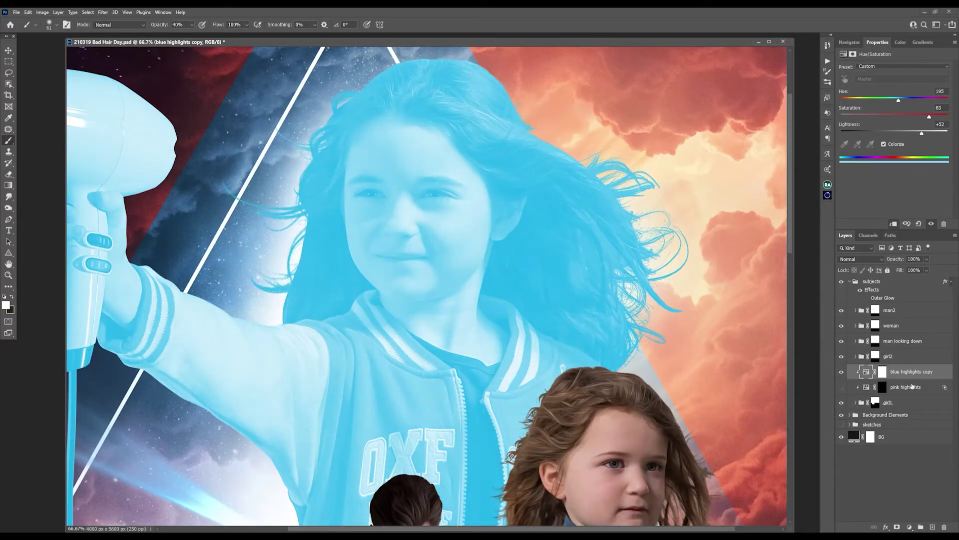
double_click(914, 375)
left_click_drag(712, 336, 710, 336)
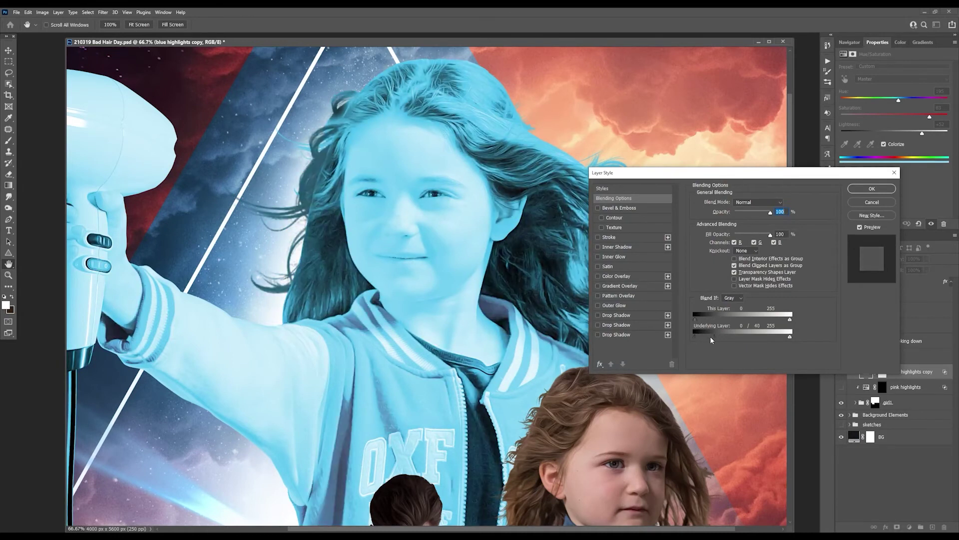
left_click(871, 188)
Invert the blue highlights mask to black and place clipped copies of both highlight layers above each other subject group.
key("b")
key("ctrl+i")
left_click(842, 387)
left_click(905, 387, "shift")
key("x")
left_click_drag(906, 386, 901, 303)
key("ctrl+alt+g")
left_click(855, 432)
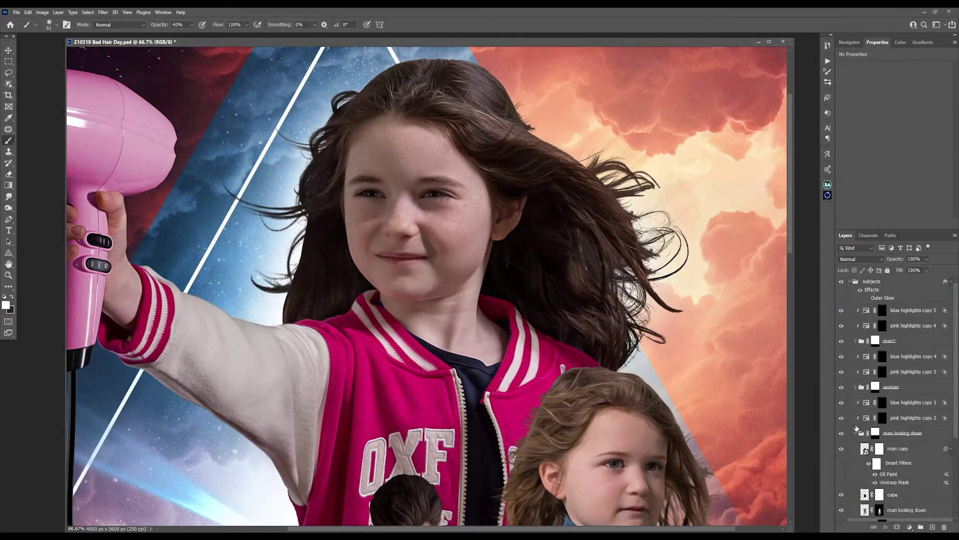
left_click(856, 433)
Paint pink rim highlights along the trailing edge of the older girl's hair on the pink highlights mask.
scroll(894, 450, "down", 2)
left_click(882, 464)
key("0")
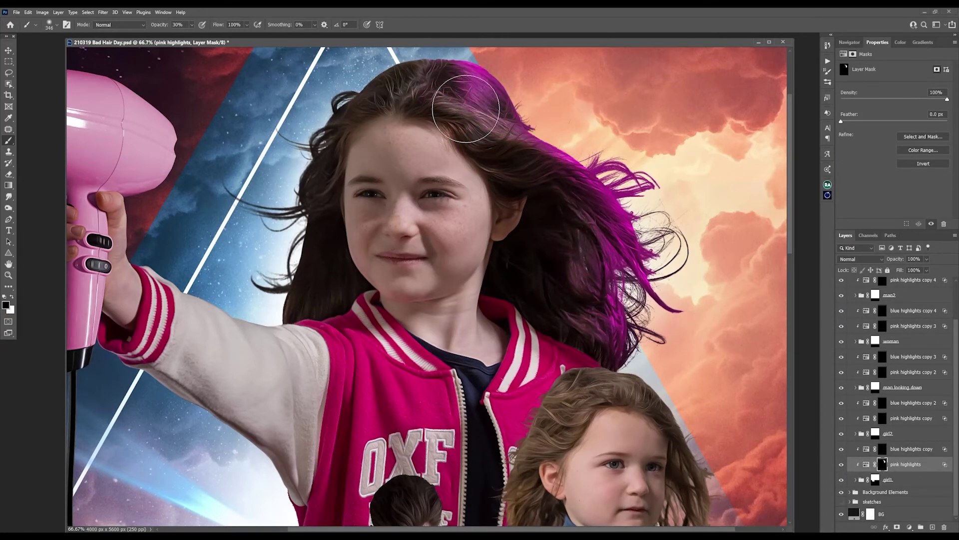
key("x")
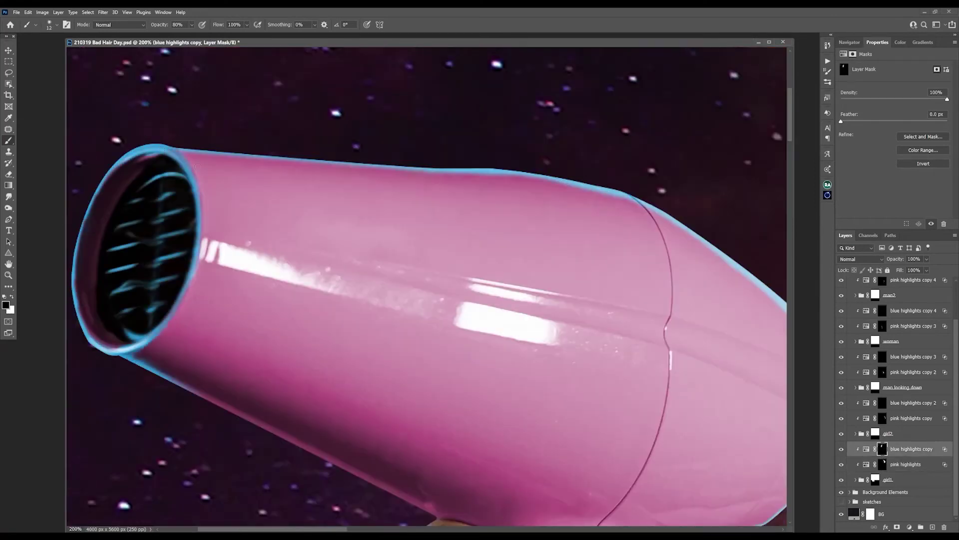
Paint blue rim highlights around the edges of the hairdryer and the hand holding it on the blue highlights copy mask.
scroll(618, 205, "down", 15)
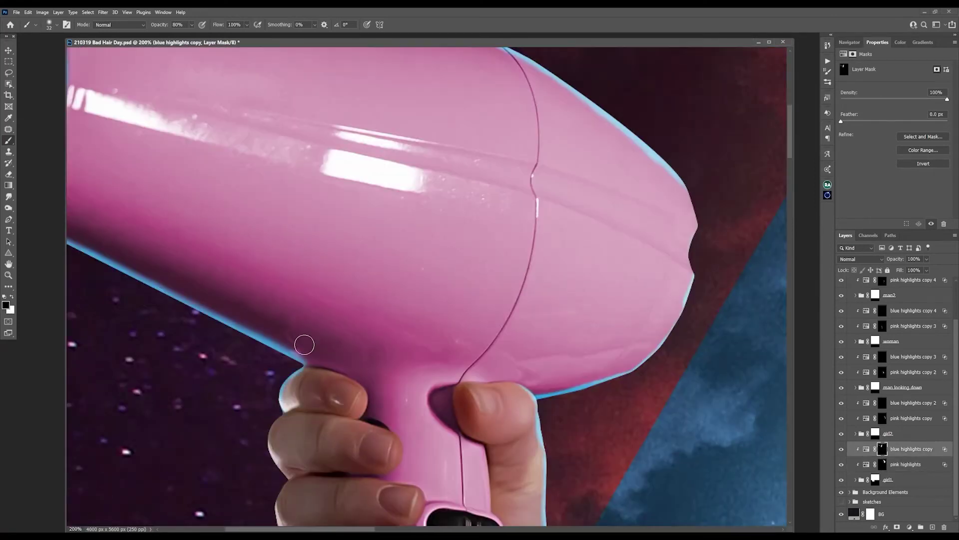
key("x")
scroll(618, 205, "right", 5)
key("bracketright")
key("bracketright")
key("bracketright")
key("bracketright")
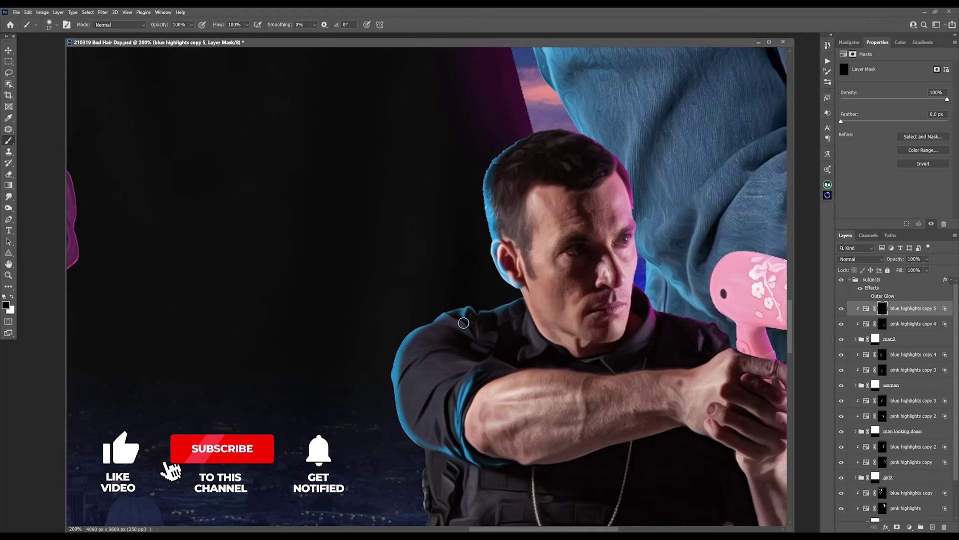
Paint blue rim light down man2's vest, waist and jeans on the blue highlights copy 5 mask and save the document.
scroll(548, 175, "down", 10)
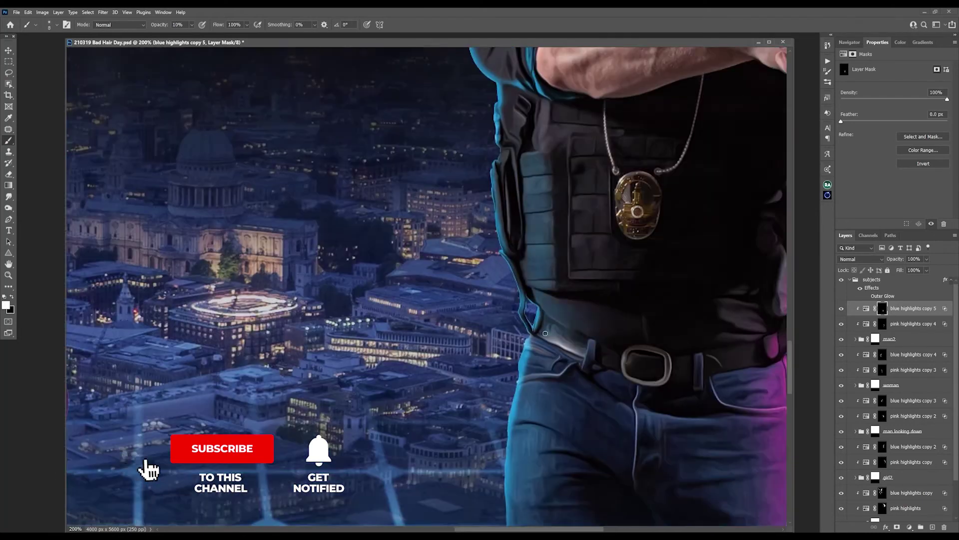
key("ctrl+s")
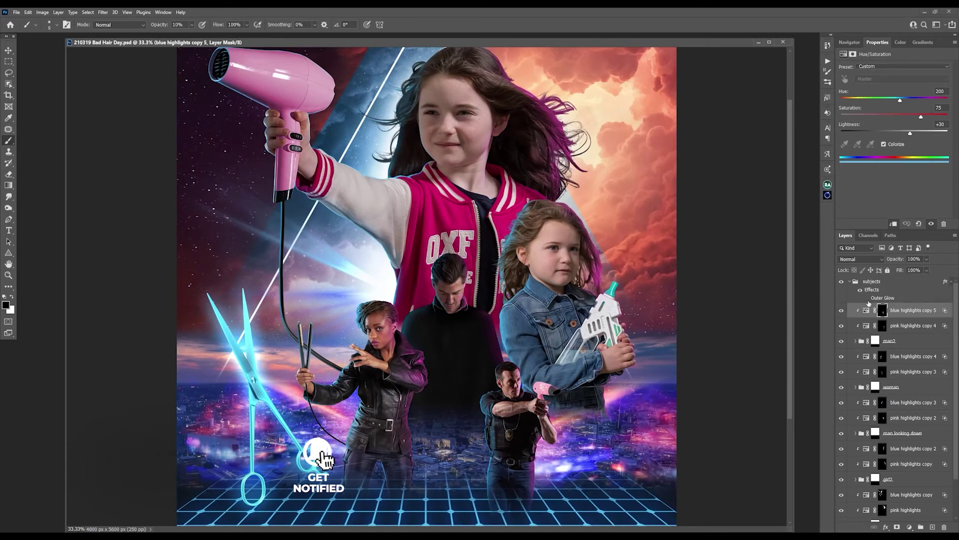
right_click(902, 496)
key("Escape")
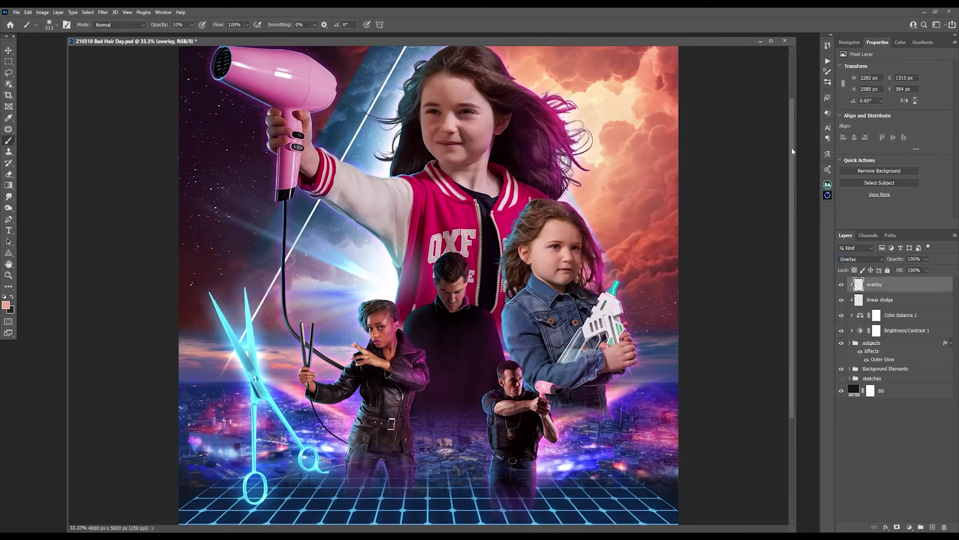
Create a sun layer with a lens flare in Screen mode and position it beside the older girl's windblown hair.
scroll(792, 151, "up", 2)
key("ctrl+shift+alt+n")
left_click(103, 12)
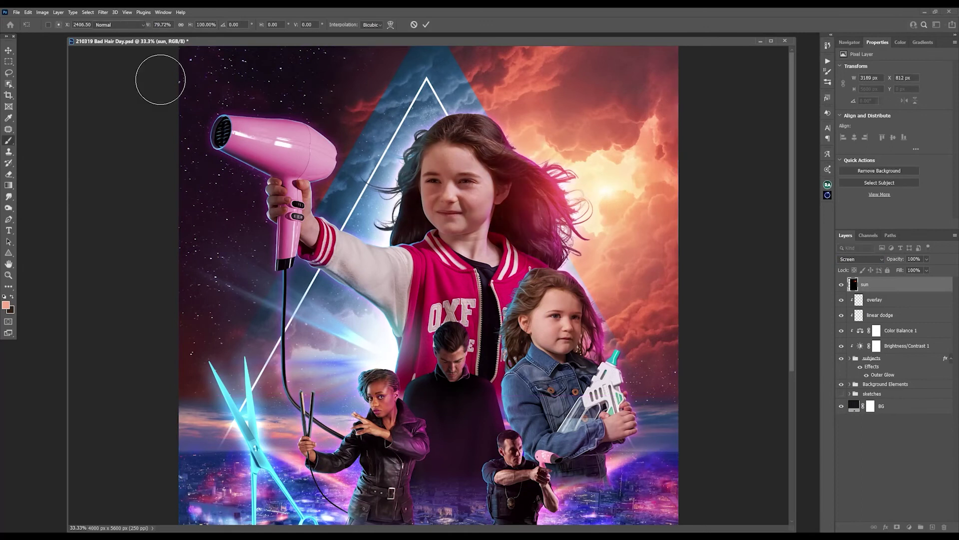
key("v")
left_click_drag(537, 183, 574, 189)
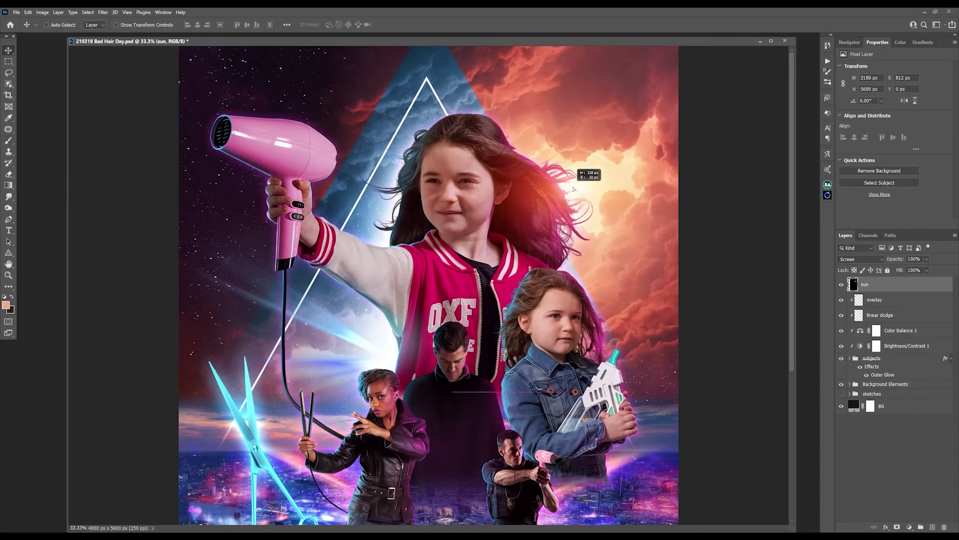
Name the additional Screen-mode sun flare layer "sun, fx pack".
type("pack")
key("Return")
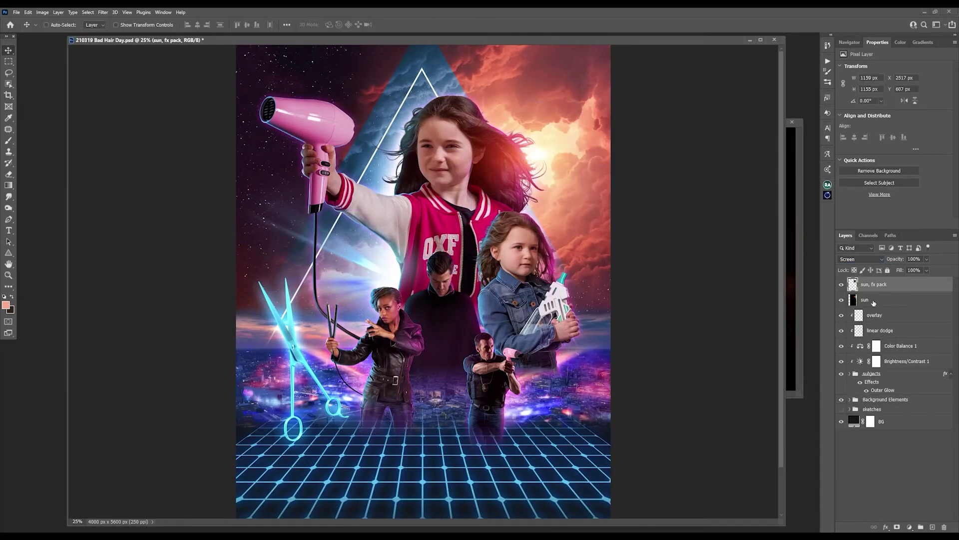
Group the two sun flare layers as "sun" and add a Channel Mixer adjustment inside a CC group above it.
left_click(873, 301, "shift")
key("ctrl+g")
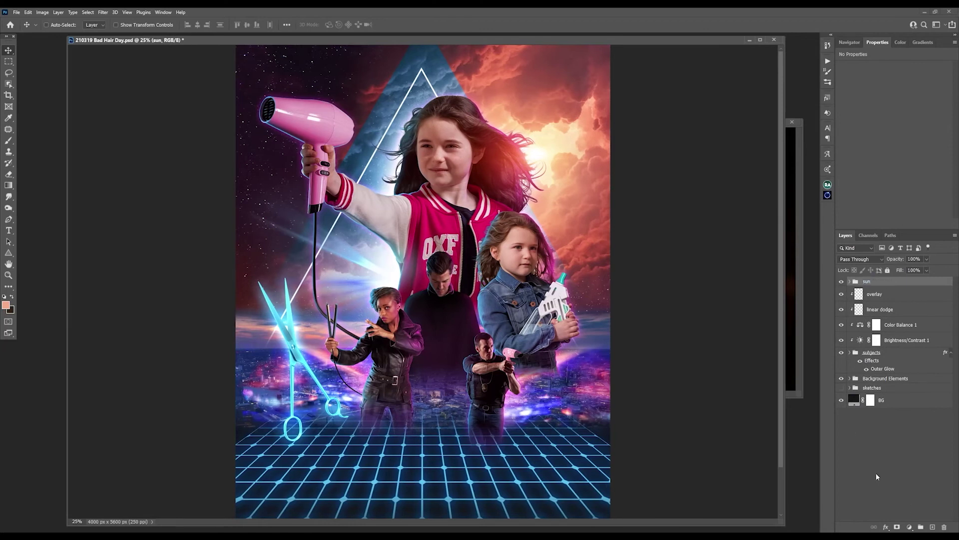
left_click(910, 526)
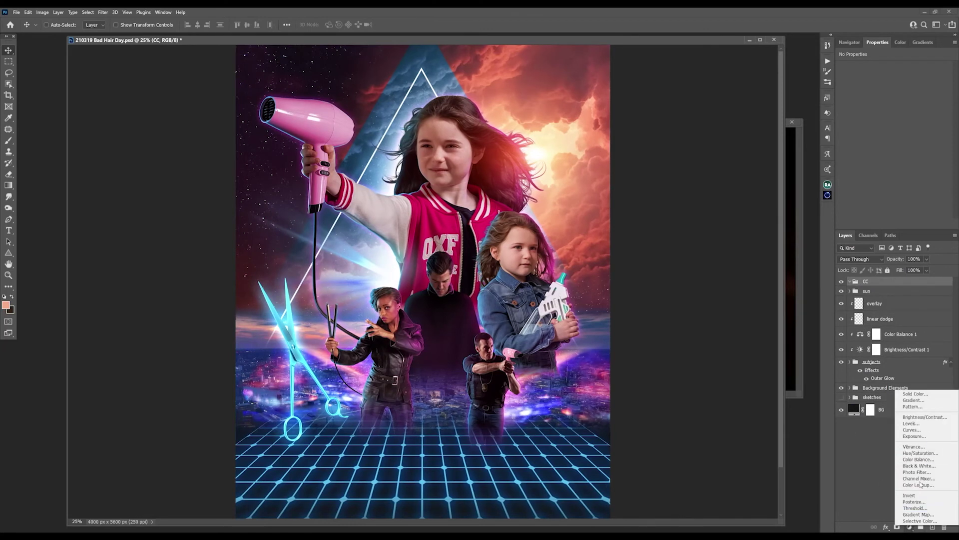
left_click(919, 482)
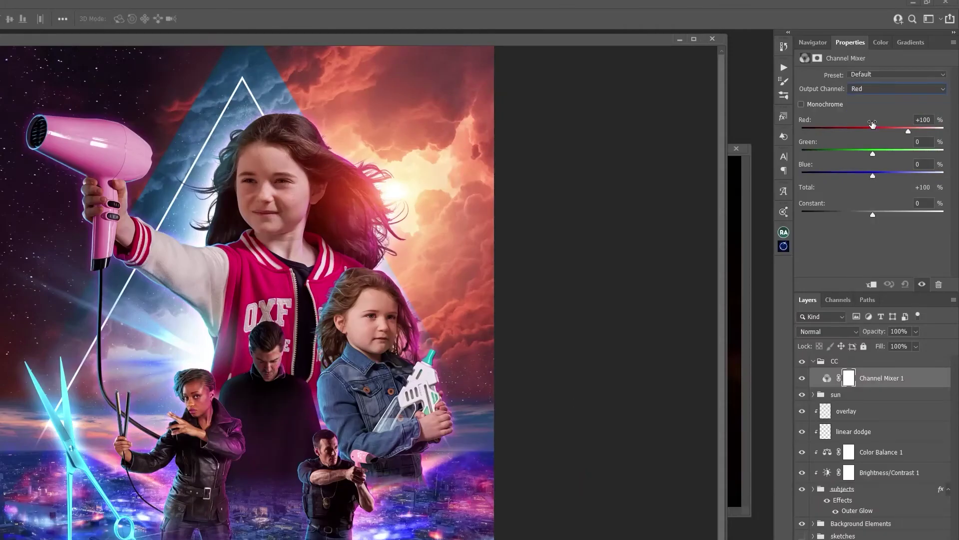
Mix the Blue output channel with red +53, green -13, blue +110, and the Green output with red -5, green +71, blue +12.
left_click_drag(908, 131, 877, 175)
left_click(897, 88)
left_click(880, 107)
key("Down")
left_click_drag(872, 130, 891, 131)
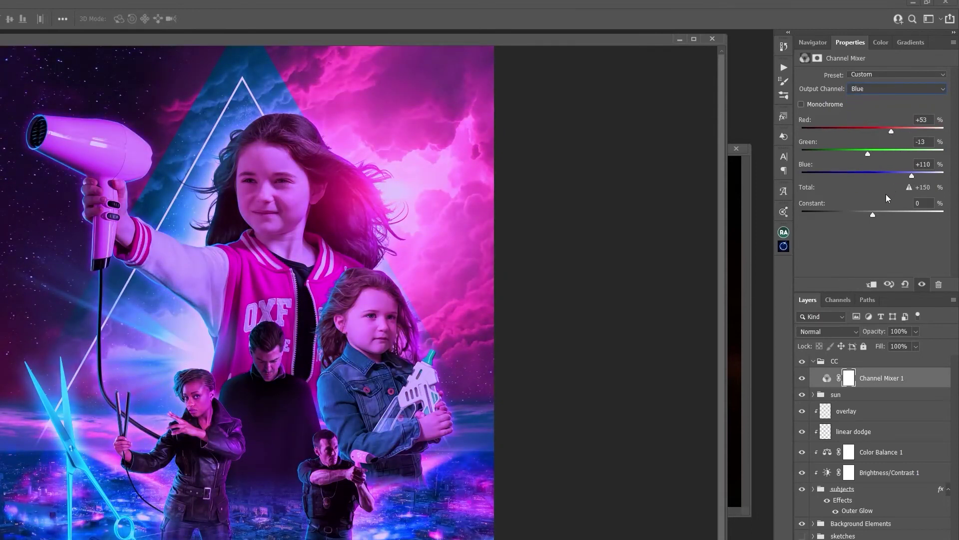
key("Down")
Split the Channel Mixer layer's Blend If sliders for underlying shadows and highlights, and lower the layer's opacity.
double_click(916, 383)
left_click_drag(747, 473, 711, 473)
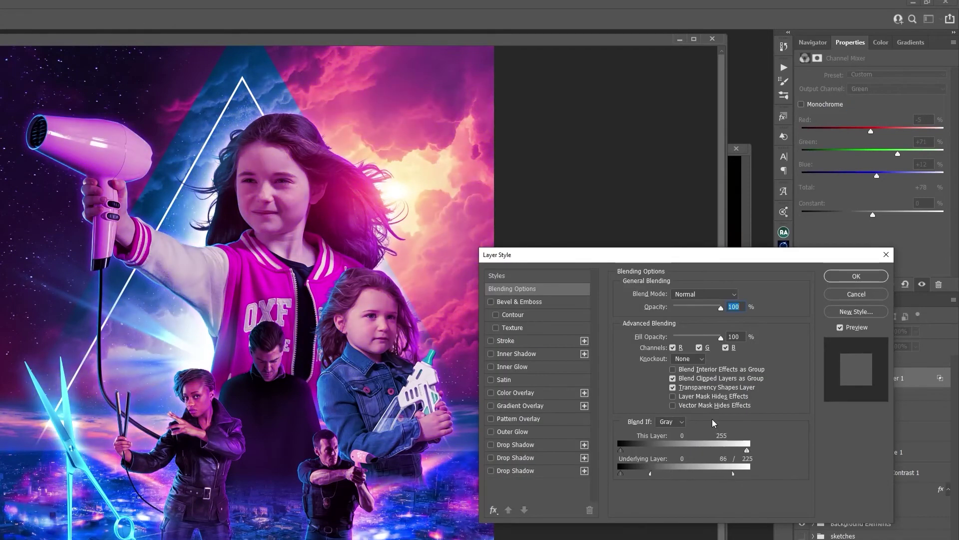
key("Return")
left_click_drag(916, 331, 897, 344)
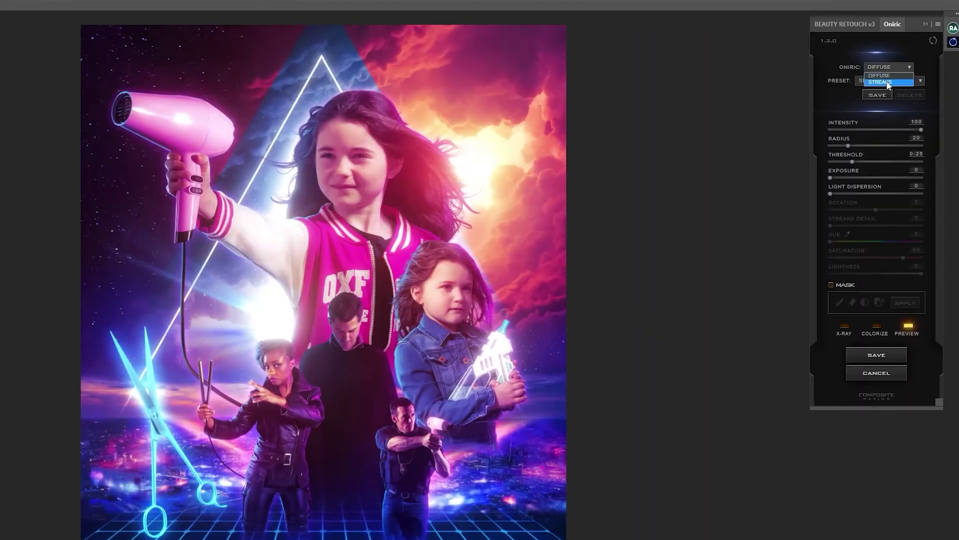
Create Oniric light streaks with threshold 0.08, exposure 34 and rotation 35, and group the Oniric element layers as "oniric light".
left_click(888, 83)
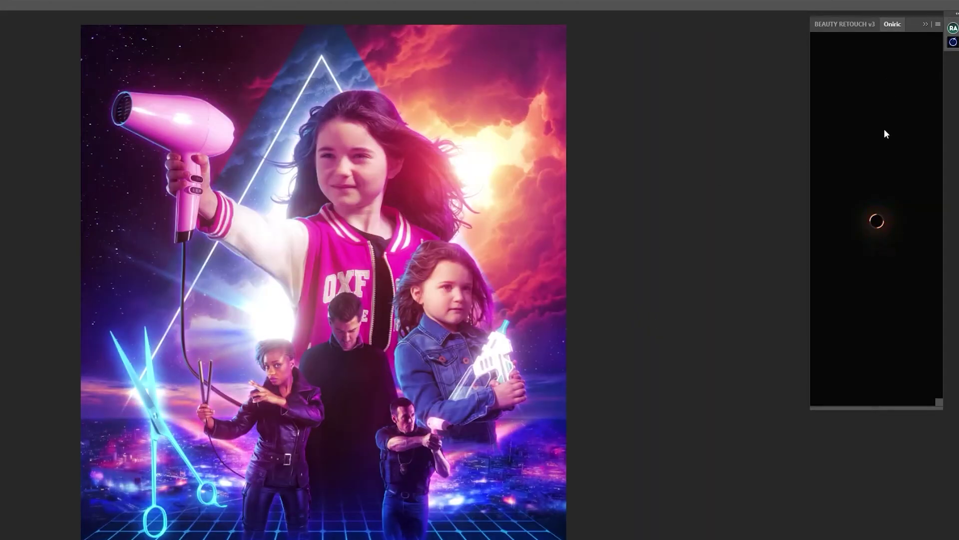
left_click(891, 210)
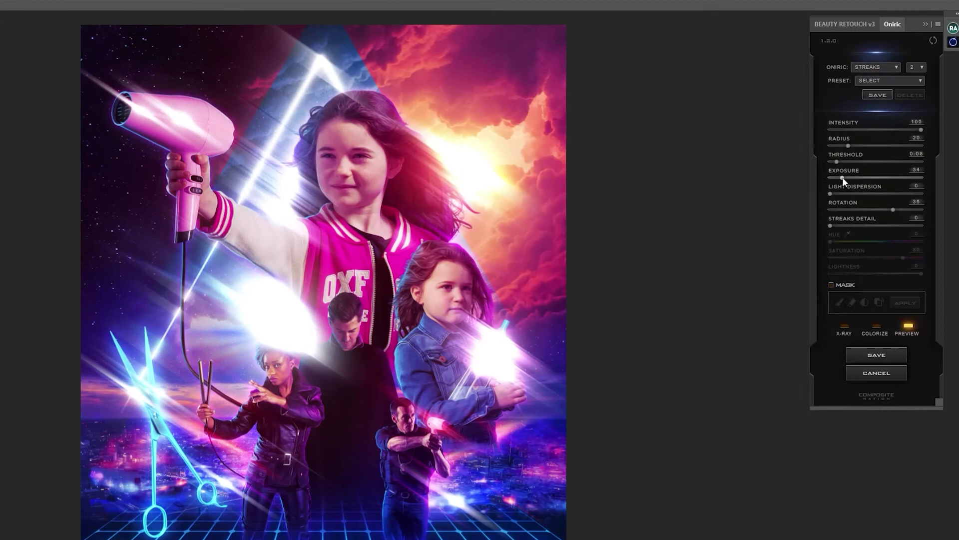
left_click(874, 195)
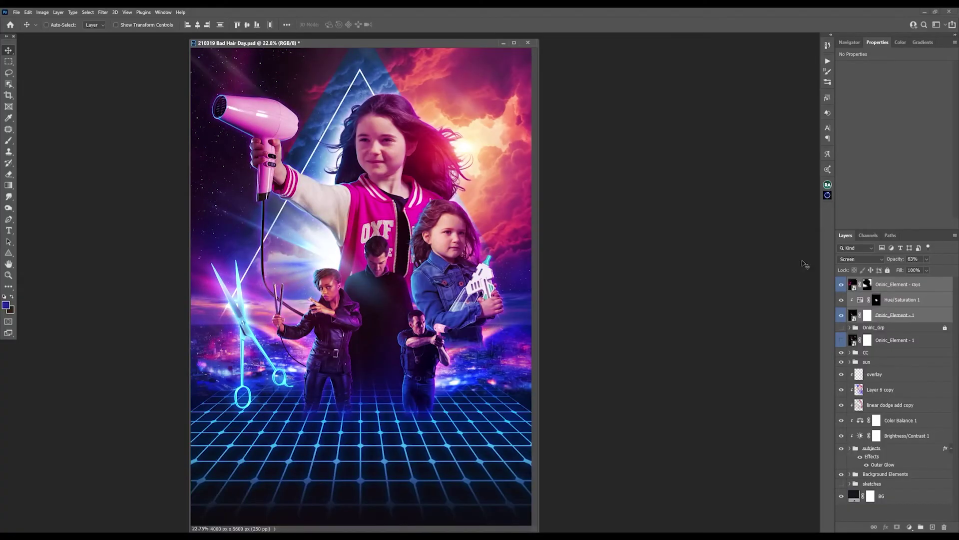
left_click(894, 315)
mouse_move(879, 327)
left_mouse_down()
mouse_move(855, 347)
mouse_move(936, 409)
left_mouse_up()
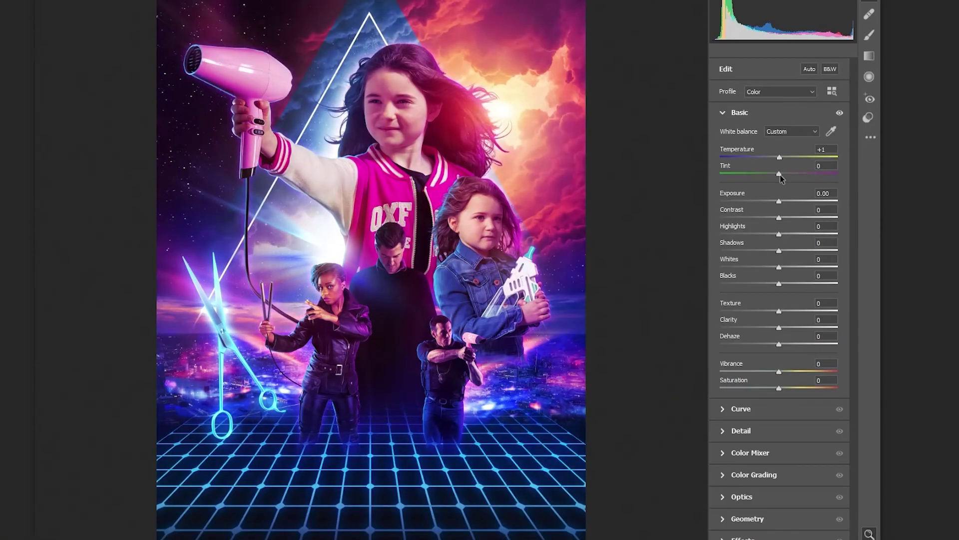
Shift the blue hues slightly toward cyan in the Camera Raw Color Mixer and adjust the vignetting.
left_click(735, 459)
left_click_drag(779, 325, 771, 325)
left_click(743, 444)
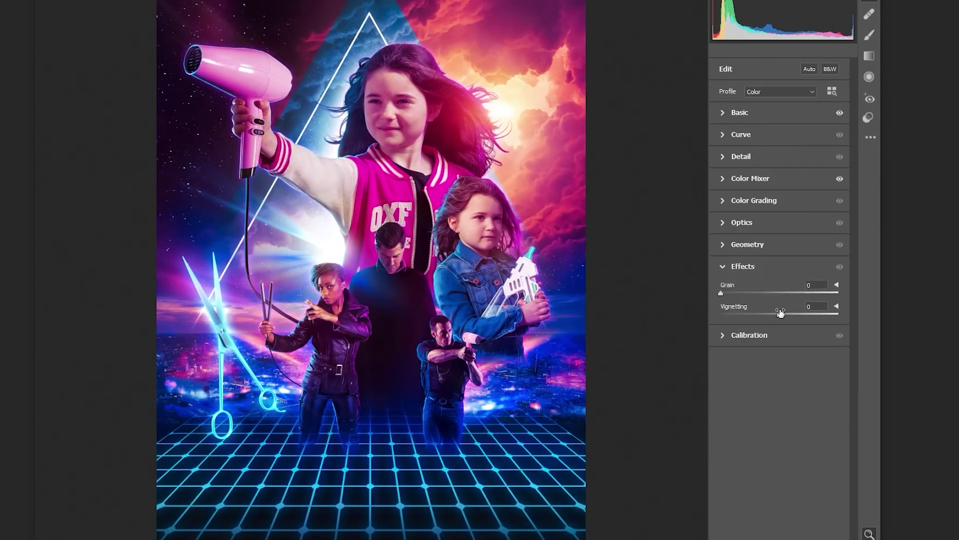
left_click(739, 112)
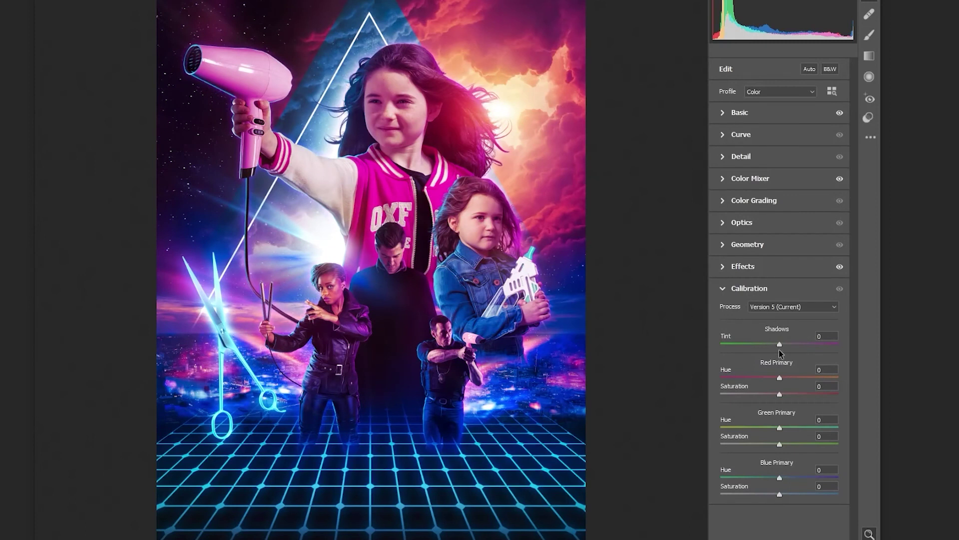
Fine-tune the Camera Raw calibration by adjusting the red primary hue and the blue primary hue and saturation.
left_click_drag(779, 378, 778, 381)
left_click_drag(780, 478, 777, 478)
left_click_drag(779, 494, 786, 495)
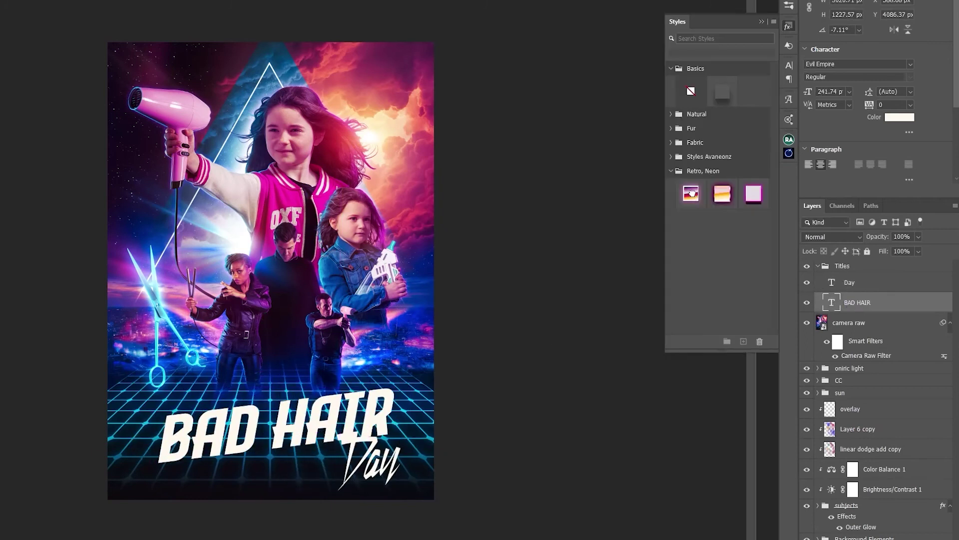
Apply the Retro, Neon chrome layer styles to the BAD HAIR and Day title text layers.
left_click(691, 194)
left_click(850, 282)
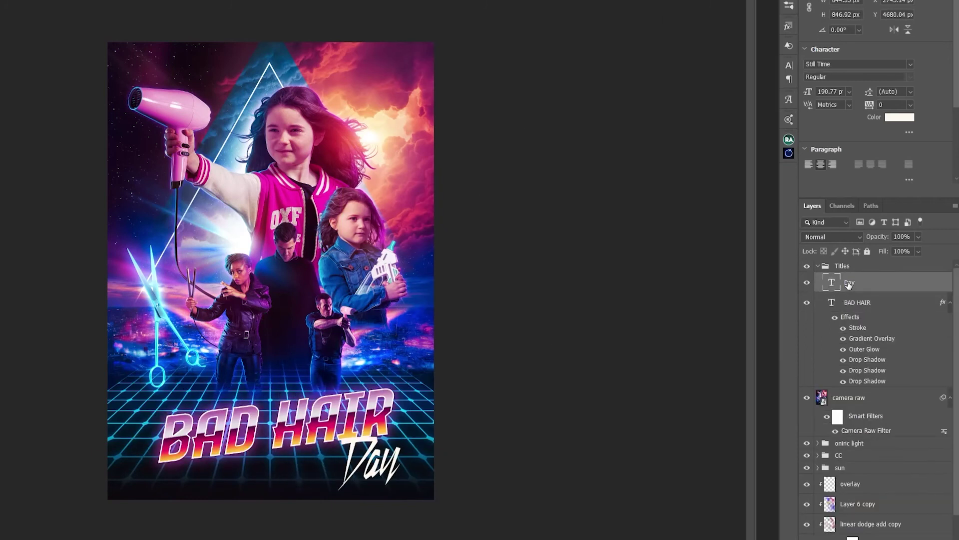
left_click(723, 198)
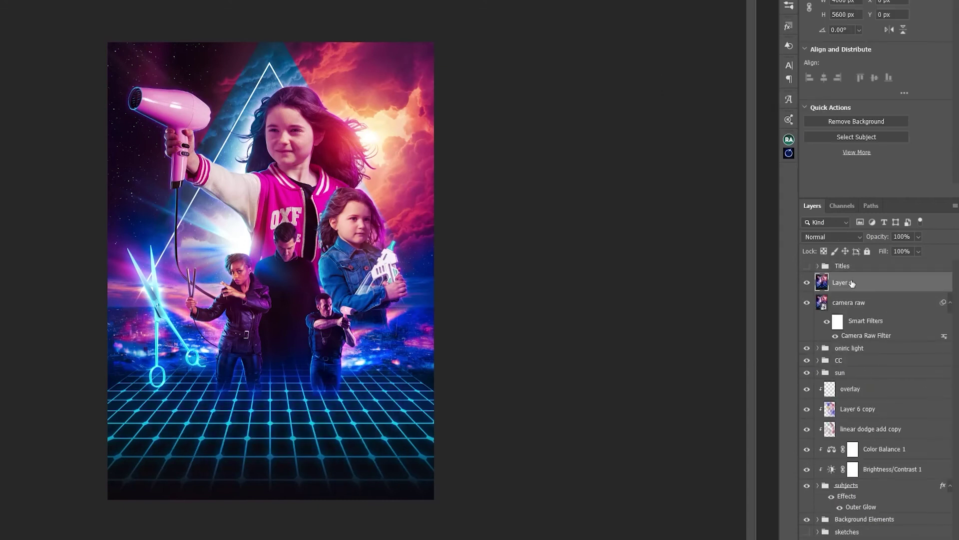
Desaturate the merged poster layer and name it and its duplicate "sharpen - overlay" and "sharpen - vivid".
key("ctrl+shift+u")
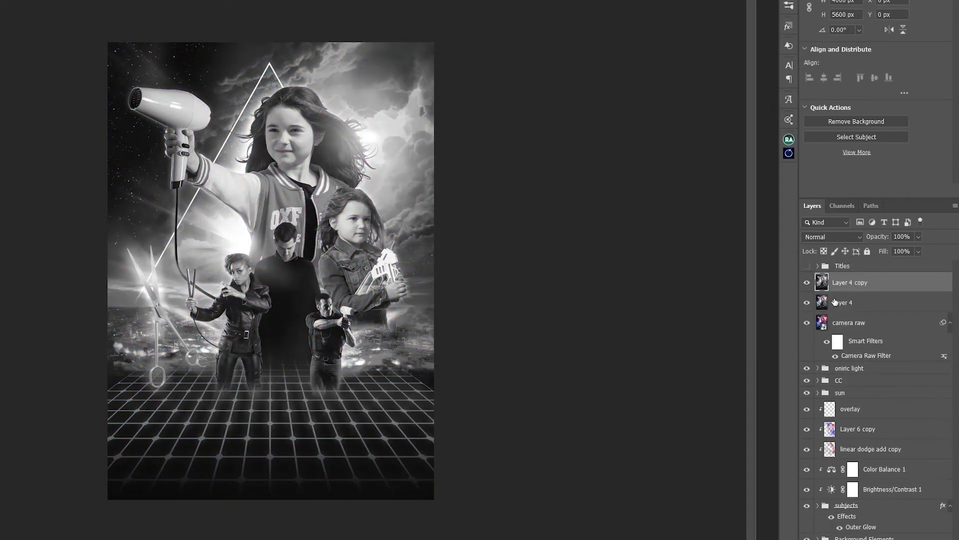
double_click(835, 302)
type("sharpen - overlay")
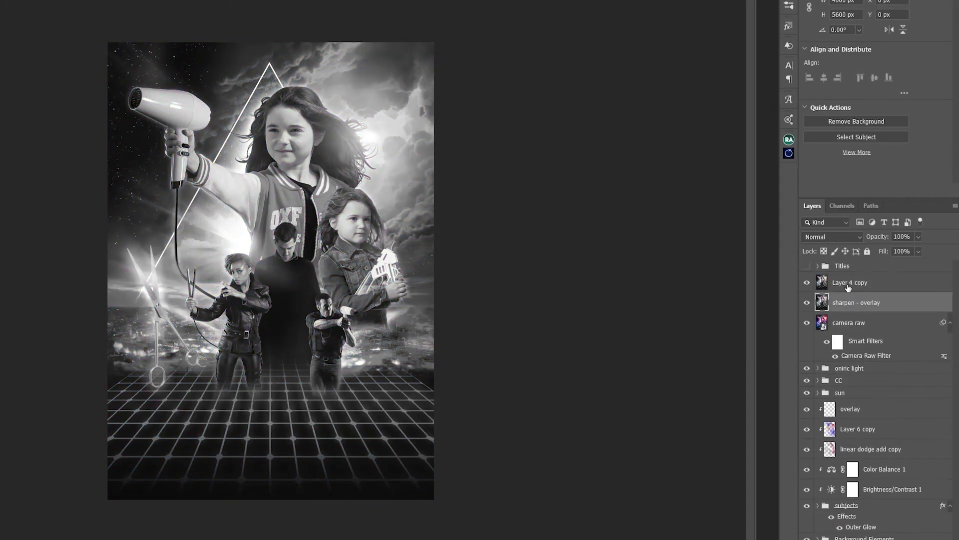
double_click(848, 283)
type("sharpen - vivid")
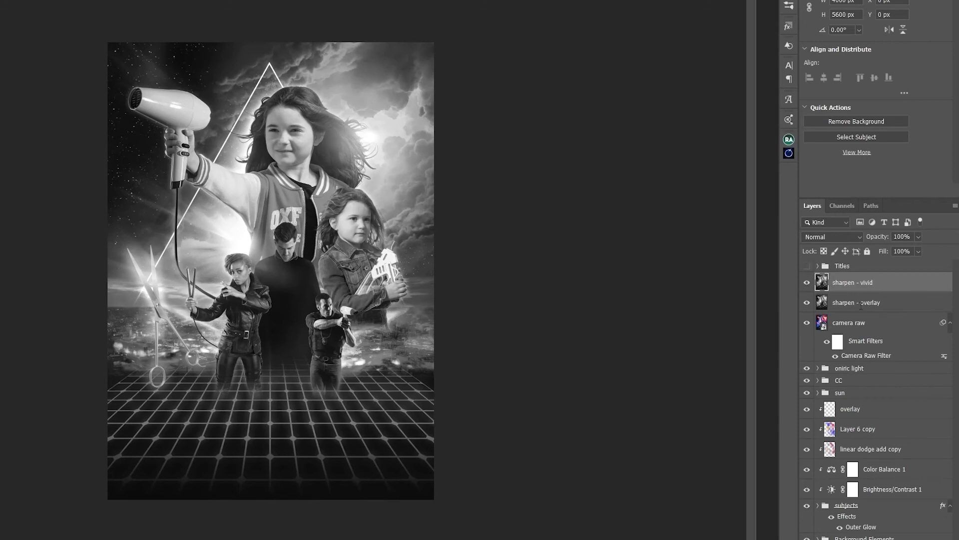
Hide the sharpen - vivid layer, apply a 1.2-pixel High Pass to sharpen - overlay and set its blend mode to Overlay.
left_click(806, 282)
left_click(860, 302)
key("ctrl+plus")
key("ctrl+alt+f")
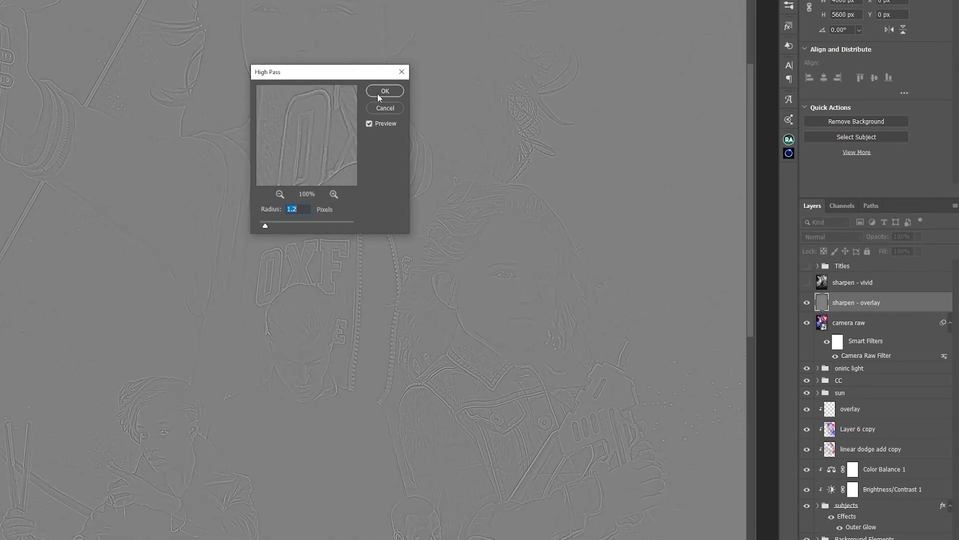
left_click(385, 91)
left_click(832, 236)
left_click(819, 373)
Show the sharpen - vivid layer, apply High Pass with a slightly larger radius and blend it as Vivid Light at 51% opacity.
left_click(807, 282)
left_click(848, 282)
key("ctrl+alt+f")
left_click_drag(266, 226, 271, 228)
left_click(381, 92)
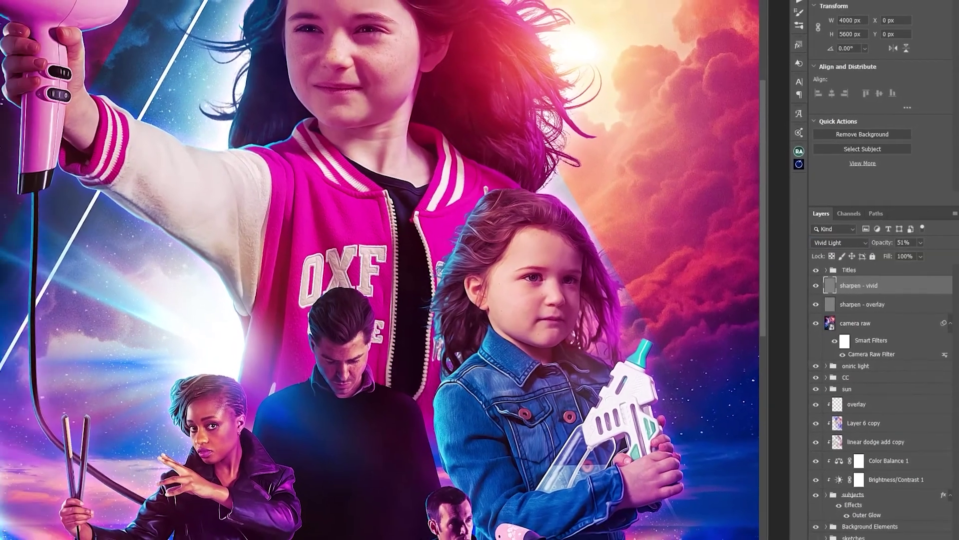
Expand the oniric light group and select its Oniric rays layer.
left_click(826, 365)
left_click(912, 400)
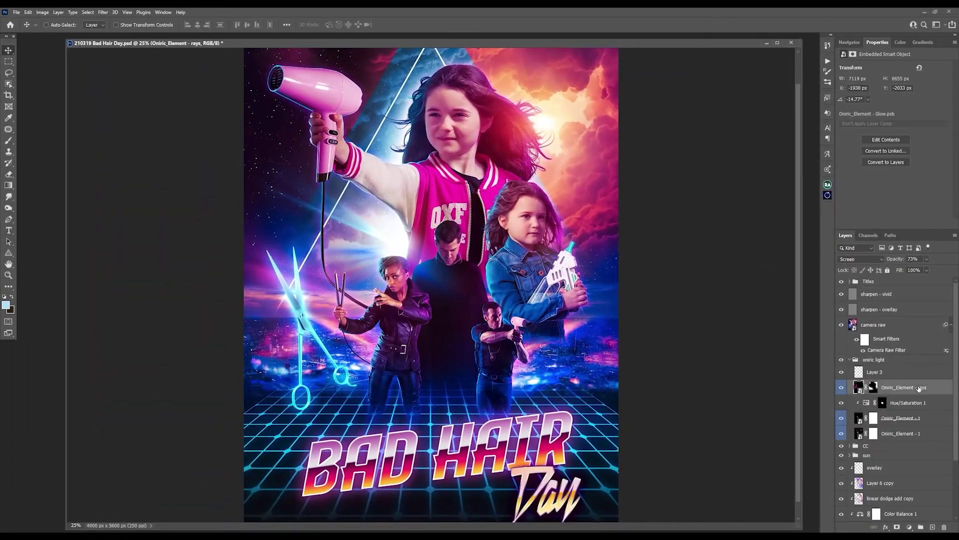